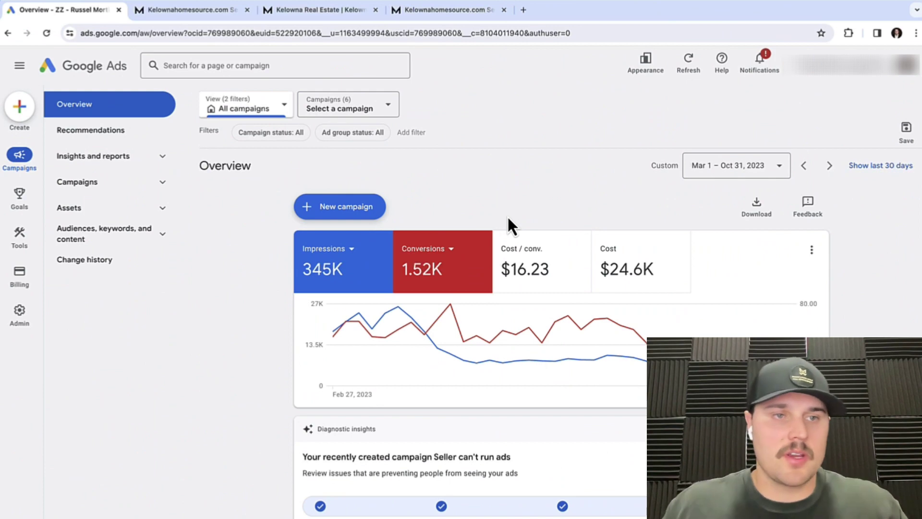
- Open the account's linked accounts page to review the connected products
{"action": "mouse_move", "coordinate": [23, 327]}
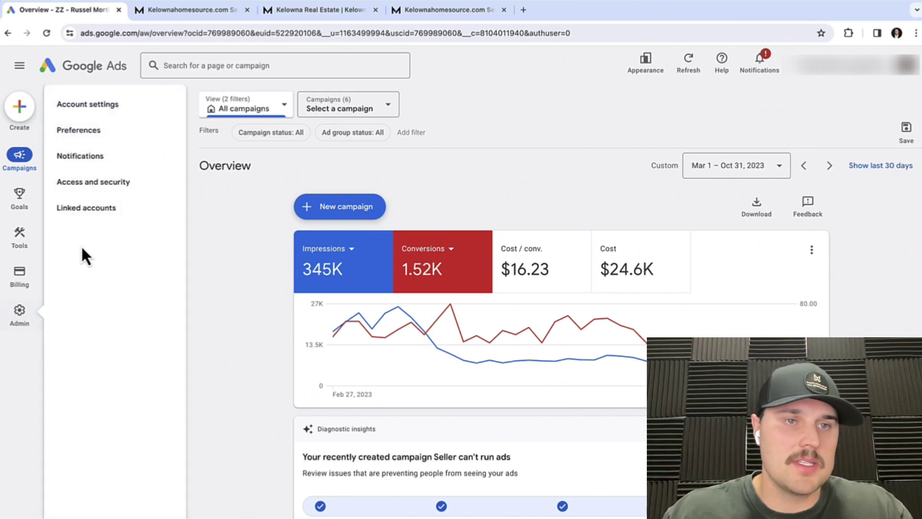
{"action": "left_click", "coordinate": [98, 209]}
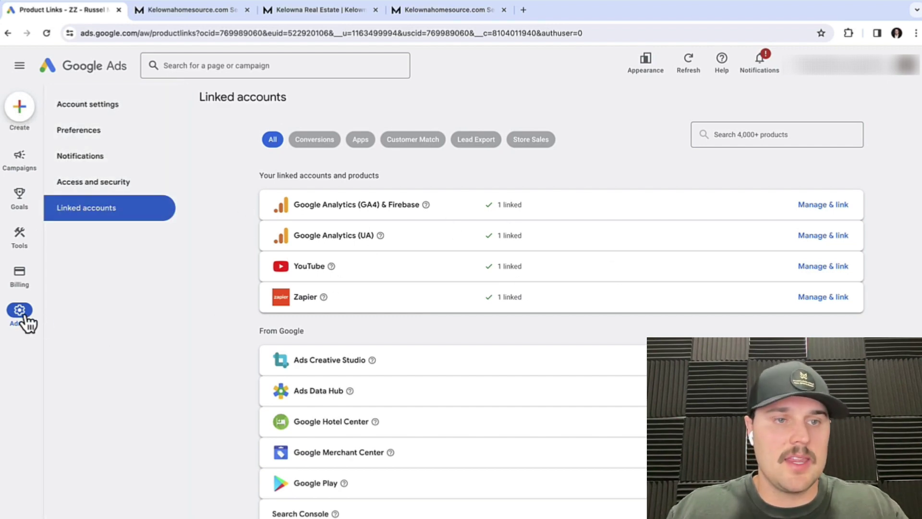
- Create a new campaign with the Website traffic objective and the Display campaign type
{"action": "left_click", "coordinate": [19, 115]}
{"action": "left_click", "coordinate": [59, 127]}
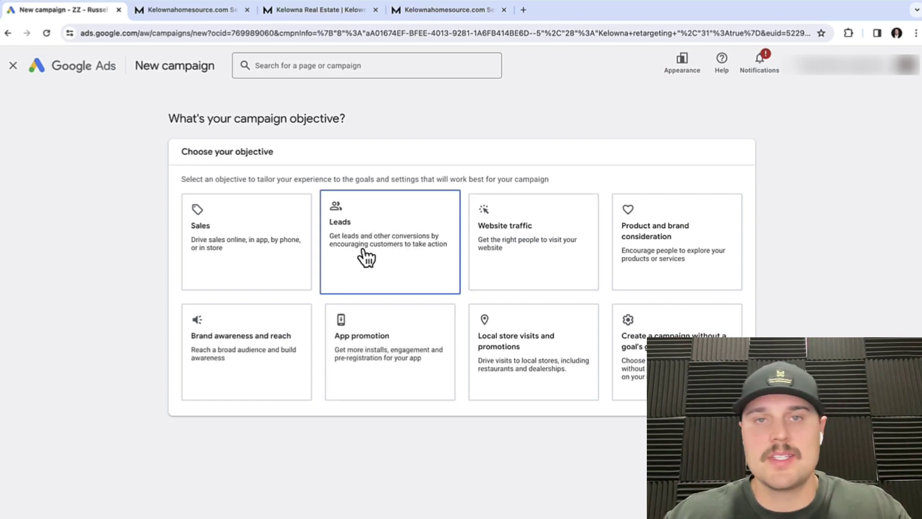
{"action": "left_click", "coordinate": [506, 250]}
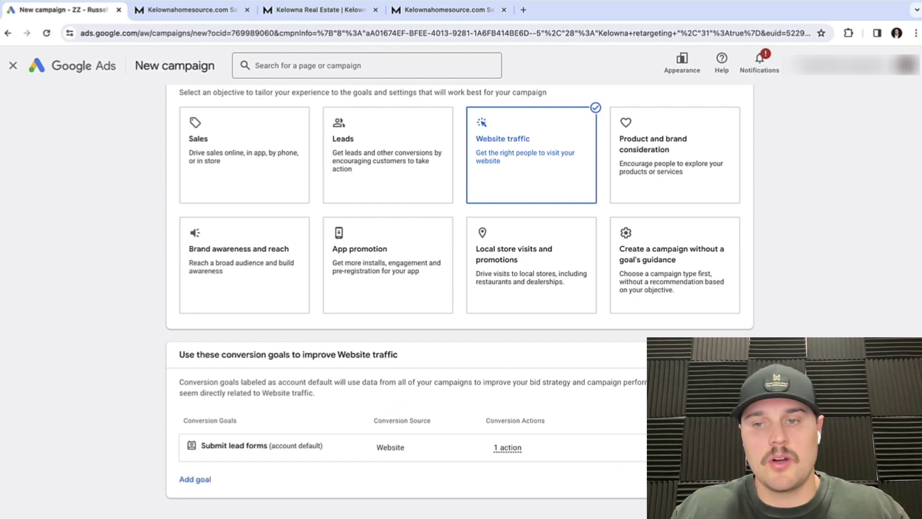
{"action": "scroll", "coordinate": [460, 288], "scroll_direction": "down", "scroll_amount": 5}
{"action": "left_click", "coordinate": [543, 354]}
{"action": "scroll", "coordinate": [543, 354], "scroll_direction": "down", "scroll_amount": 4}
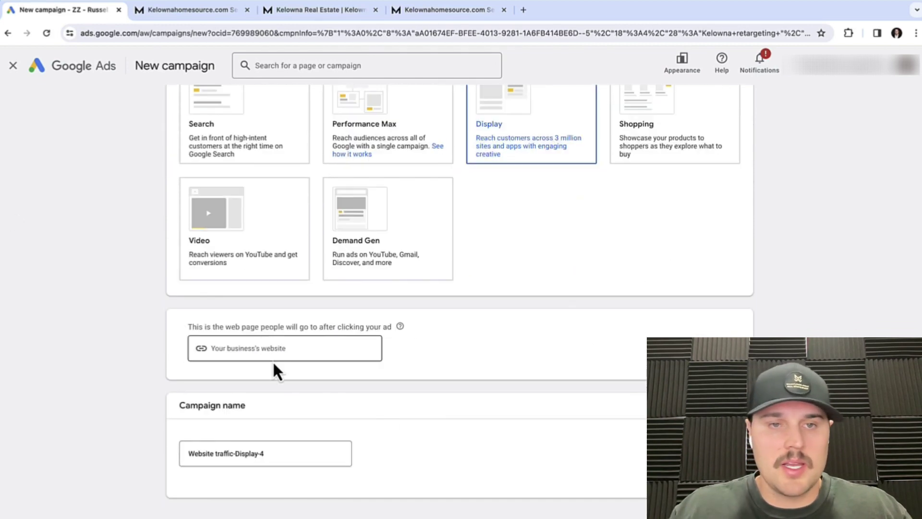
{"action": "right_click", "coordinate": [262, 345]}
{"action": "left_click", "coordinate": [284, 421]}
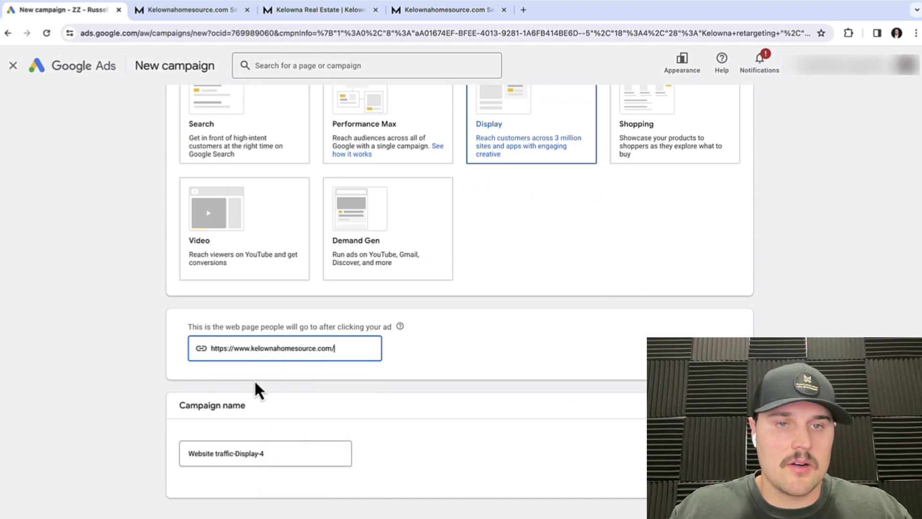
- Name the campaign "kelowna retargeting" and start it as a new campaign instead of finishing the saved draft
{"action": "left_click_drag", "start_coordinate": [280, 453], "coordinate": [175, 455]}
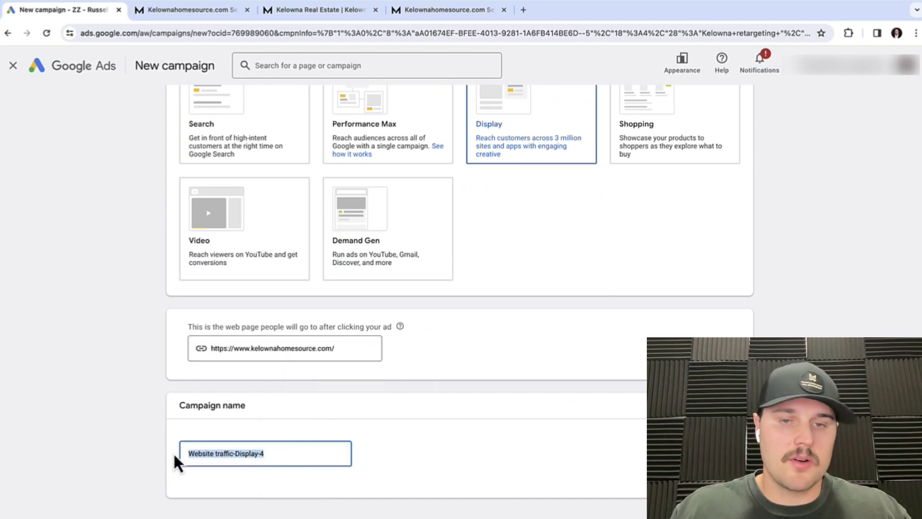
{"action": "key", "text": "BackSpace"}
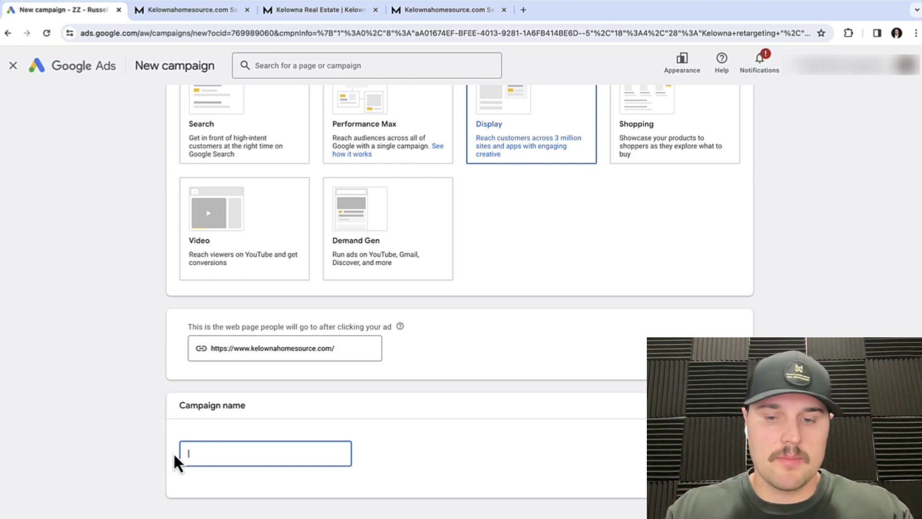
{"action": "type", "text": "kelowna retargeting"}
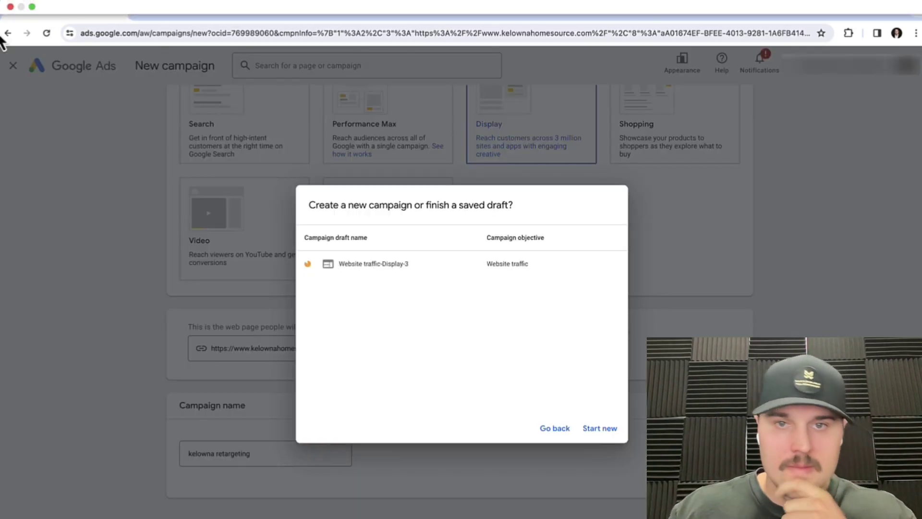
{"action": "left_click", "coordinate": [599, 428]}
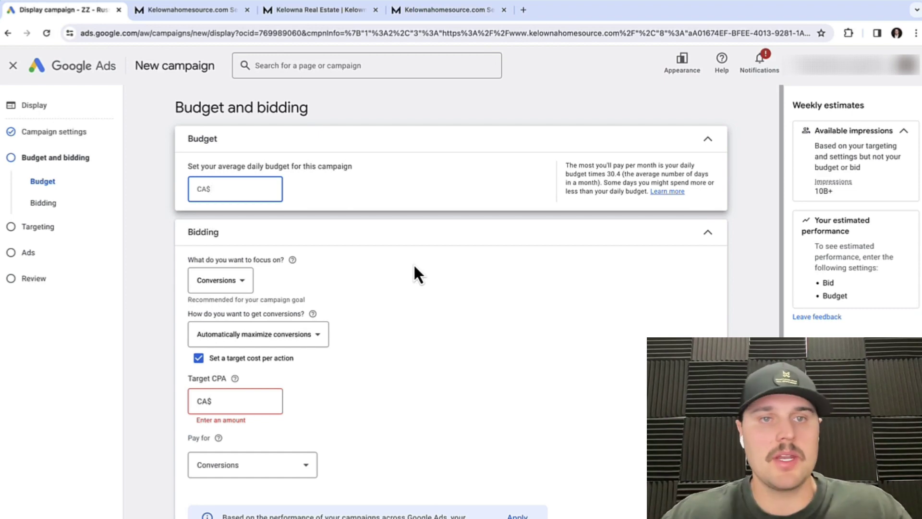
- Set the average daily budget to CA$5 and turn off the target cost per action, keeping automatically maximized conversions
{"action": "type", "text": "5"}
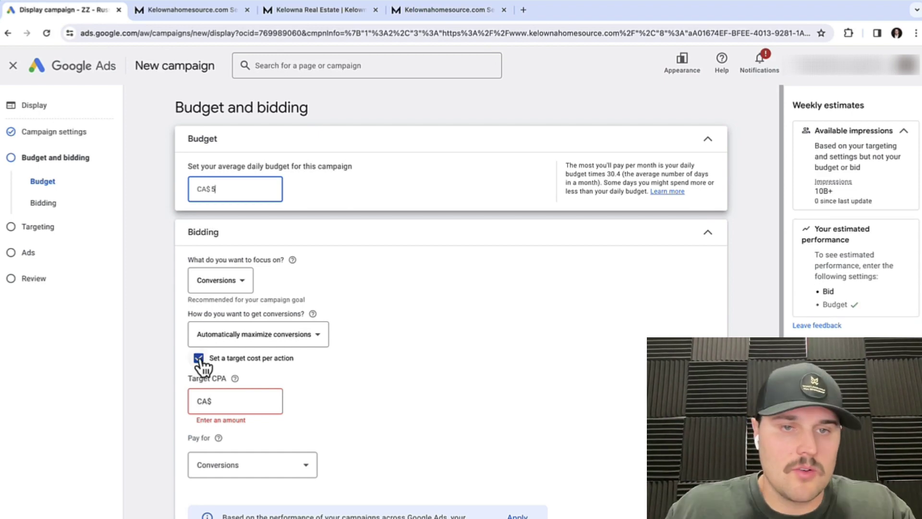
{"action": "left_click", "coordinate": [199, 359]}
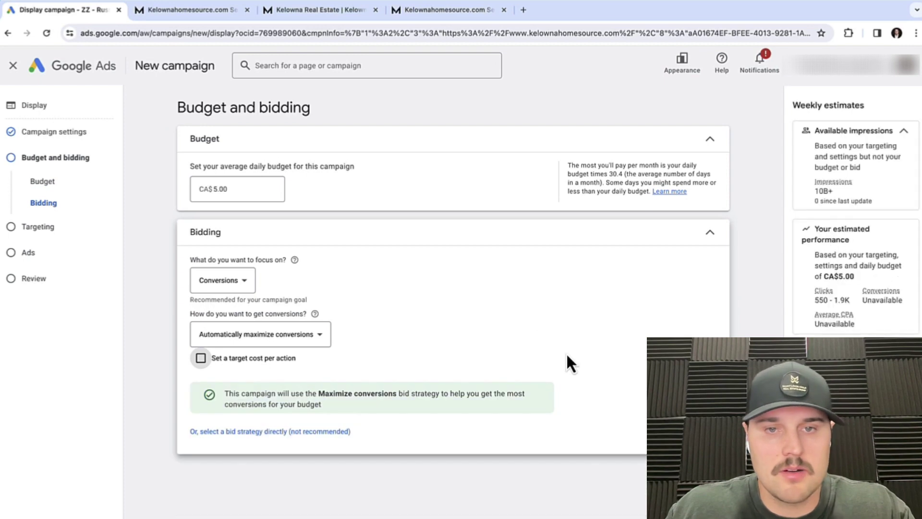
{"action": "left_click", "coordinate": [273, 342]}
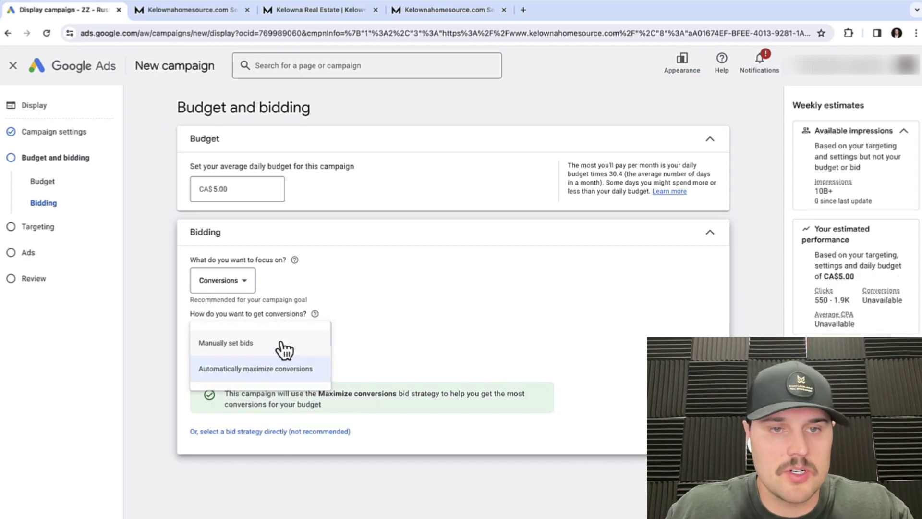
{"action": "left_click", "coordinate": [393, 340]}
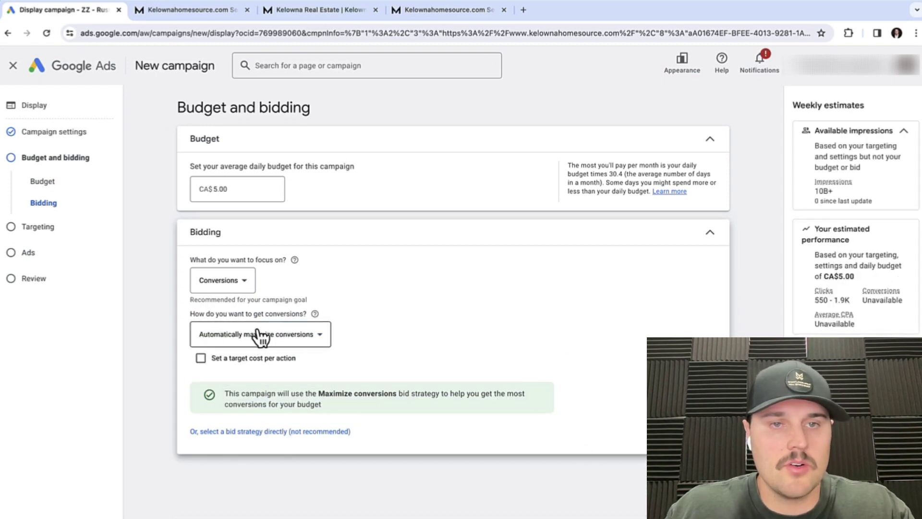
- Continue to the campaign's targeting and show the targeting types that can be added
{"action": "left_click", "coordinate": [712, 471]}
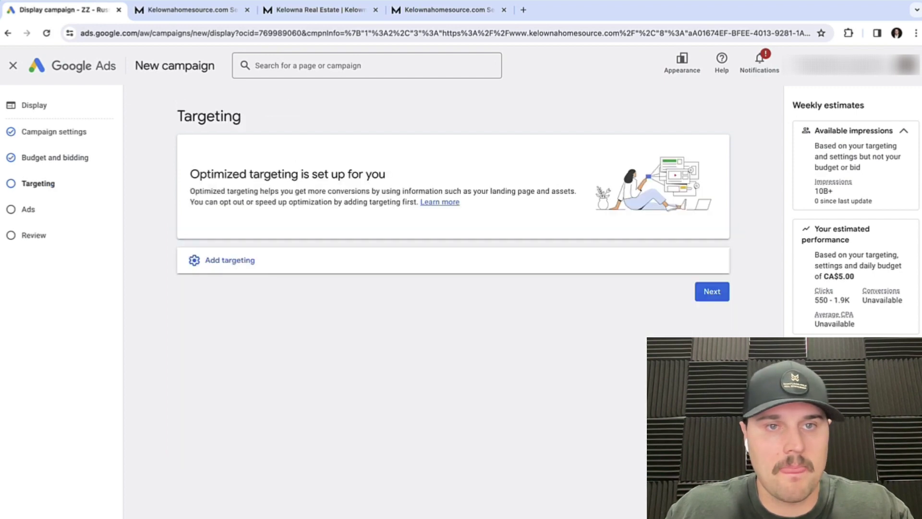
{"action": "left_click", "coordinate": [235, 263]}
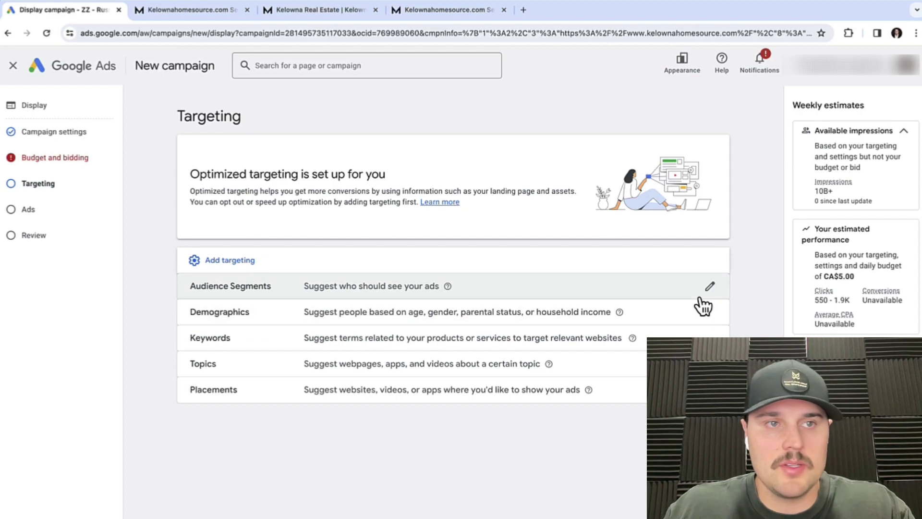
- Try to fix the flagged budget and bidding settings by reselecting the Conversions focus and re-entering the CA$5 daily budget
{"action": "left_click", "coordinate": [72, 160]}
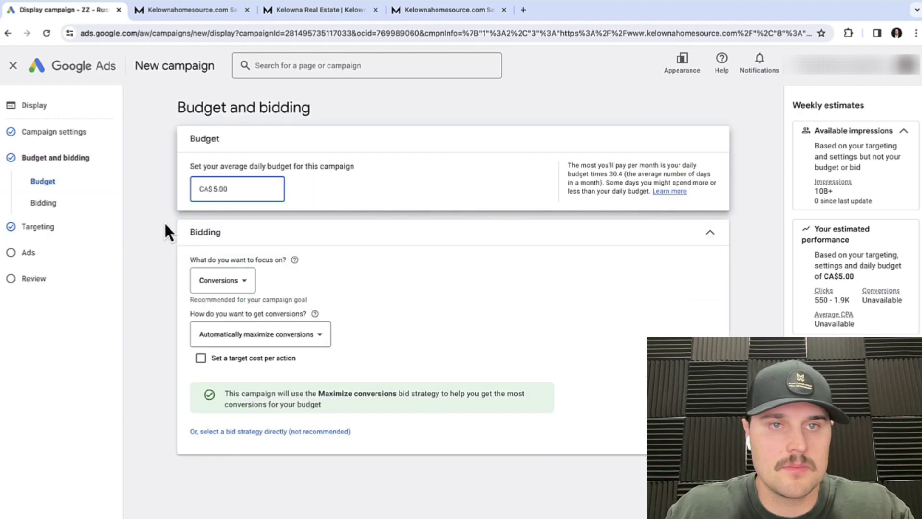
{"action": "left_click", "coordinate": [242, 282]}
{"action": "left_click", "coordinate": [226, 306]}
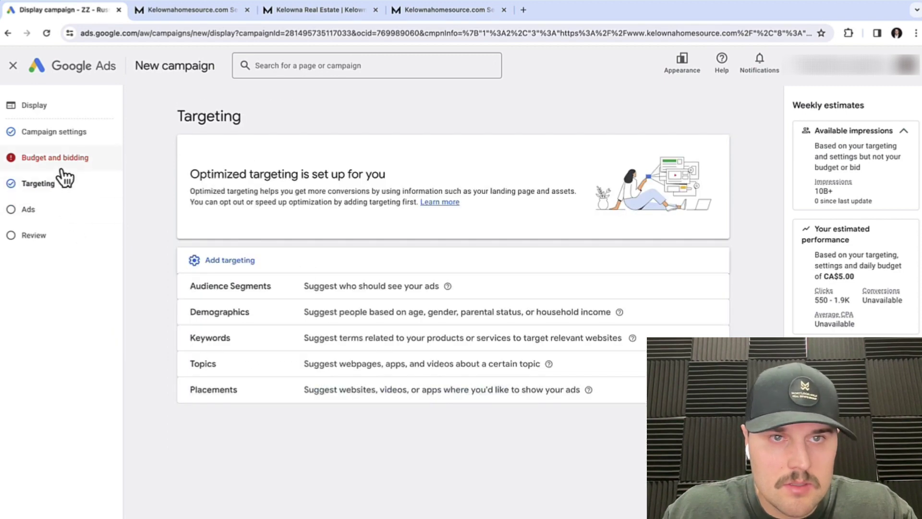
{"action": "left_click", "coordinate": [61, 168]}
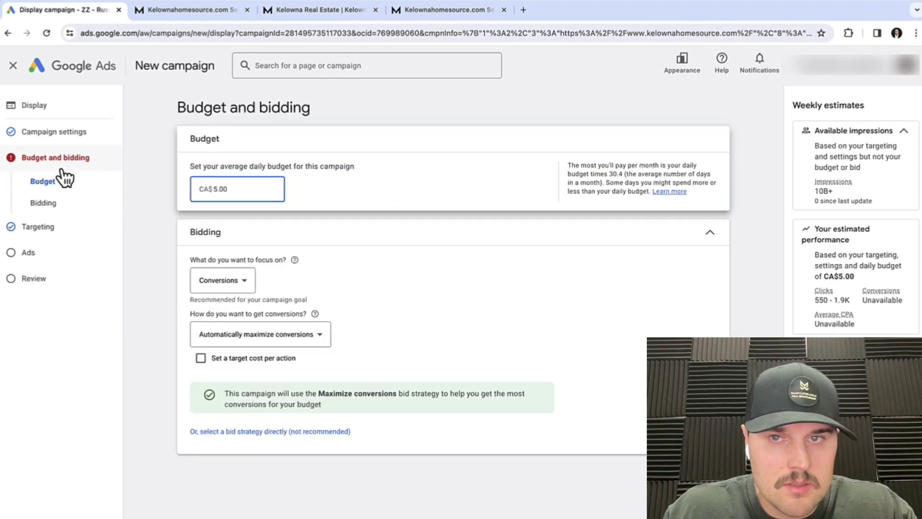
{"action": "key", "text": "BackSpace"}
{"action": "key", "text": "BackSpace"}
{"action": "key", "text": "BackSpace"}
{"action": "key", "text": "BackSpace"}
{"action": "key", "text": "Tab"}
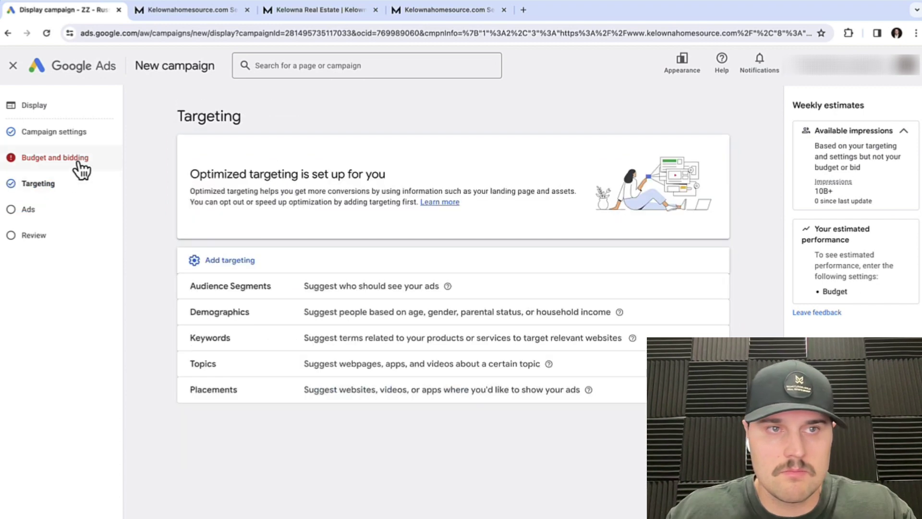
- Return to budget and bidding, switch the target cost per action on and off again, and continue to targeting
{"action": "left_click", "coordinate": [76, 166]}
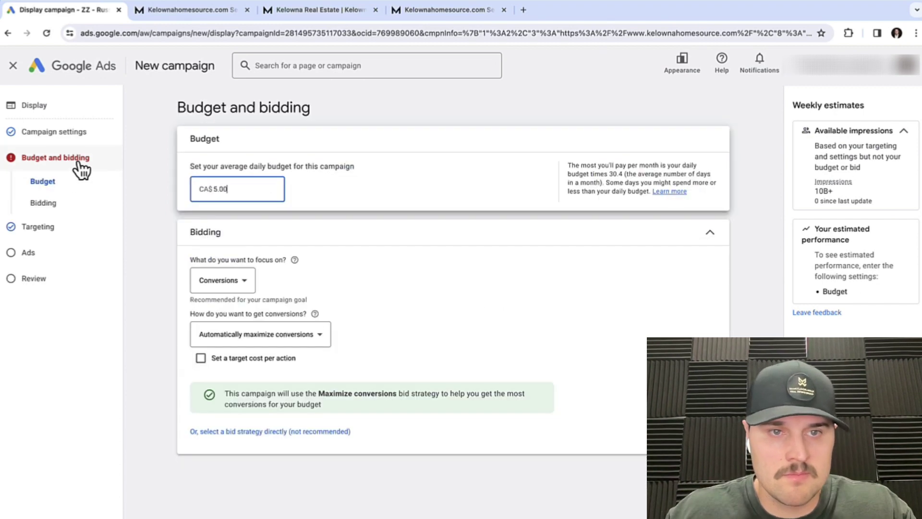
{"action": "left_click", "coordinate": [200, 358]}
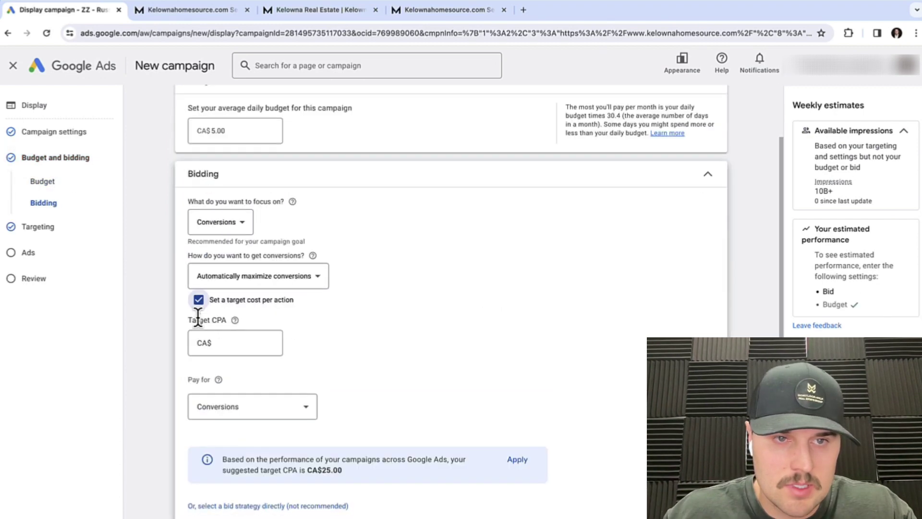
{"action": "left_click", "coordinate": [200, 299]}
{"action": "left_click", "coordinate": [719, 244]}
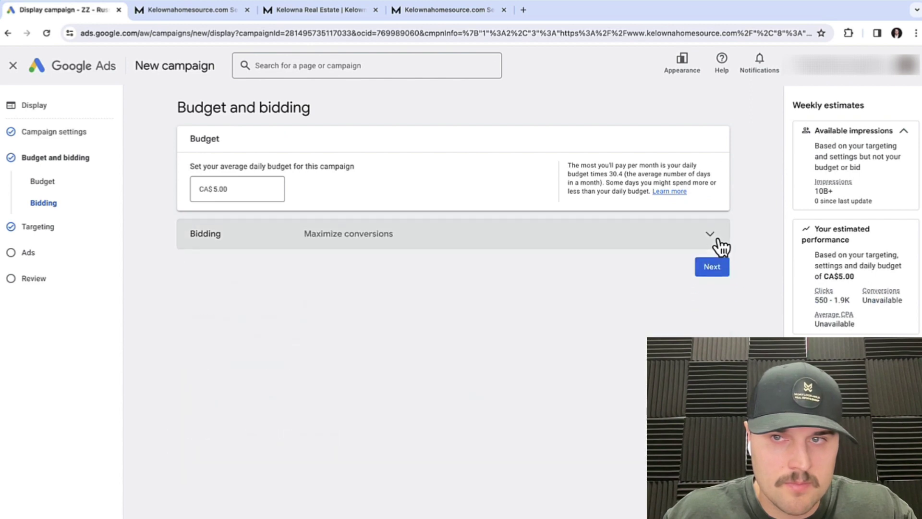
{"action": "left_click", "coordinate": [718, 241]}
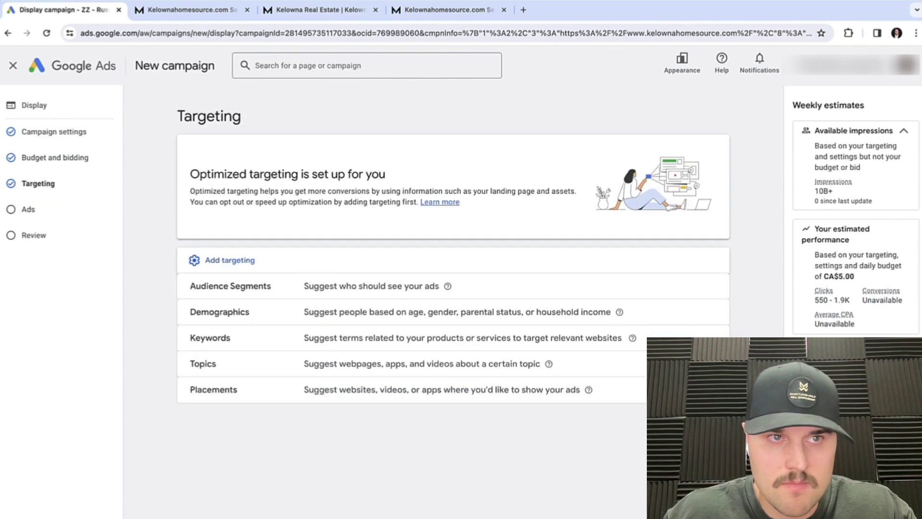
- Open the audience segments targeting and look through the suggested real estate segments
{"action": "left_click", "coordinate": [475, 294]}
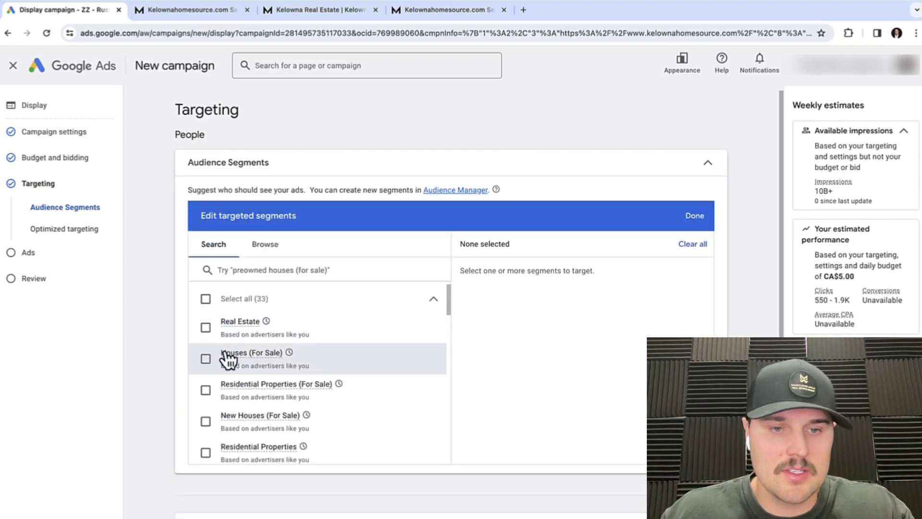
{"action": "mouse_move", "coordinate": [234, 358]}
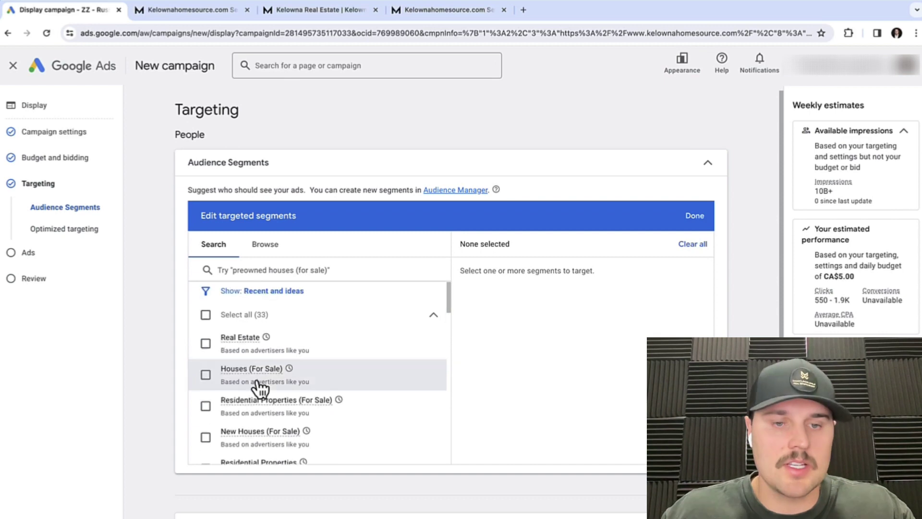
{"action": "scroll", "coordinate": [333, 477], "scroll_direction": "down", "scroll_amount": 1}
{"action": "scroll", "coordinate": [392, 439], "scroll_direction": "down", "scroll_amount": 2}
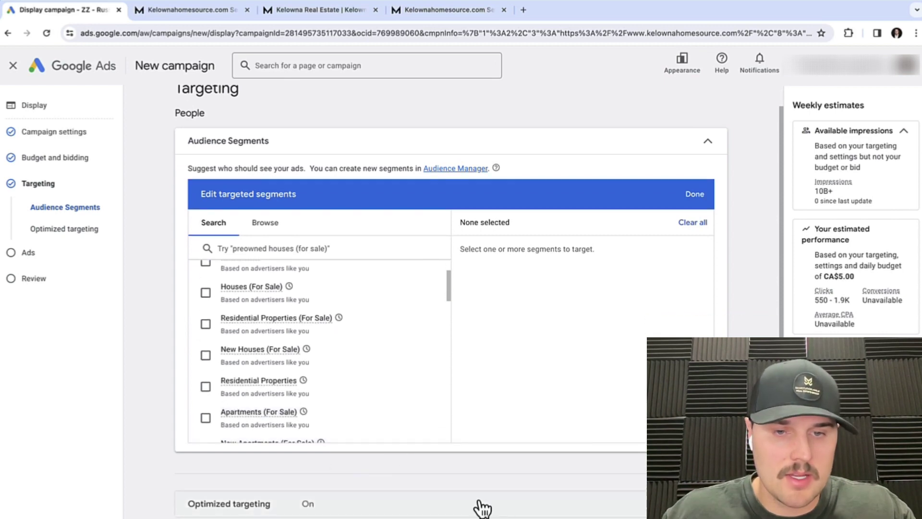
{"action": "scroll", "coordinate": [457, 494], "scroll_direction": "down", "scroll_amount": 2}
{"action": "scroll", "coordinate": [494, 513], "scroll_direction": "down", "scroll_amount": 2}
- Add the demographics and keywords targeting sections and look over their options
{"action": "left_click", "coordinate": [235, 437]}
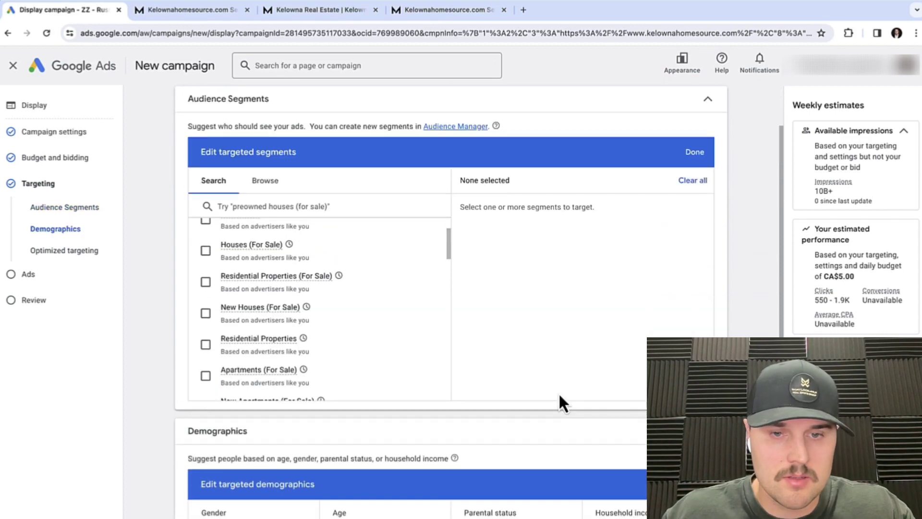
{"action": "scroll", "coordinate": [278, 480], "scroll_direction": "down", "scroll_amount": 5}
{"action": "left_click", "coordinate": [278, 487]}
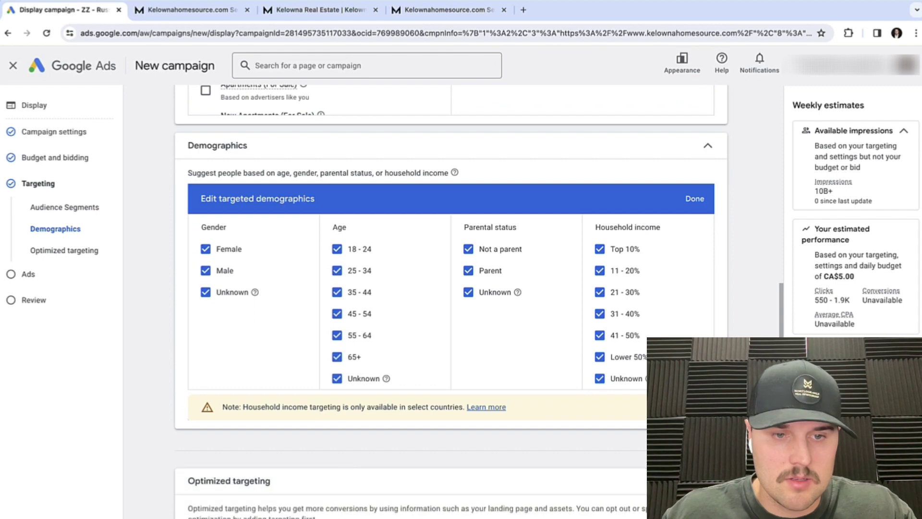
{"action": "scroll", "coordinate": [307, 480], "scroll_direction": "down", "scroll_amount": 2}
{"action": "left_click", "coordinate": [301, 468]}
{"action": "scroll", "coordinate": [481, 440], "scroll_direction": "down", "scroll_amount": 5}
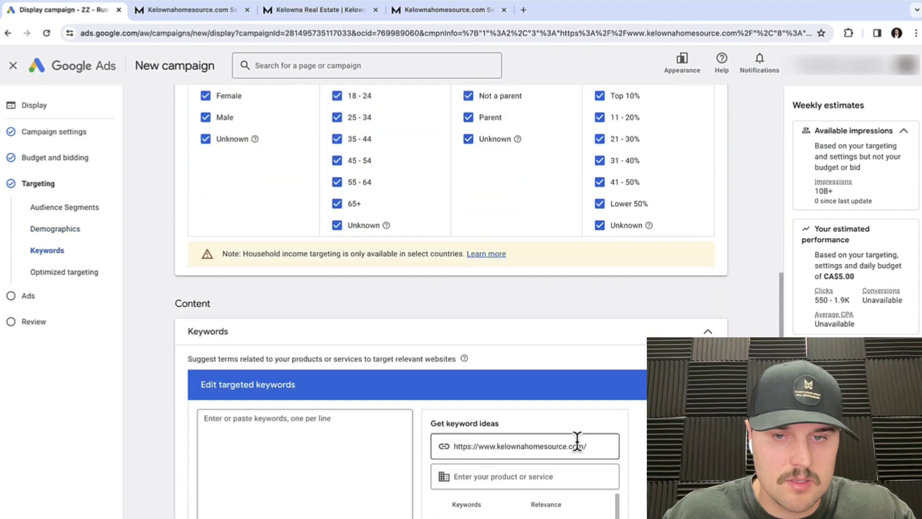
{"action": "scroll", "coordinate": [616, 335], "scroll_direction": "down", "scroll_amount": 3}
- Collapse the demographics, audience segments and keywords sections without selecting any targets
{"action": "scroll", "coordinate": [615, 334], "scroll_direction": "up", "scroll_amount": 8}
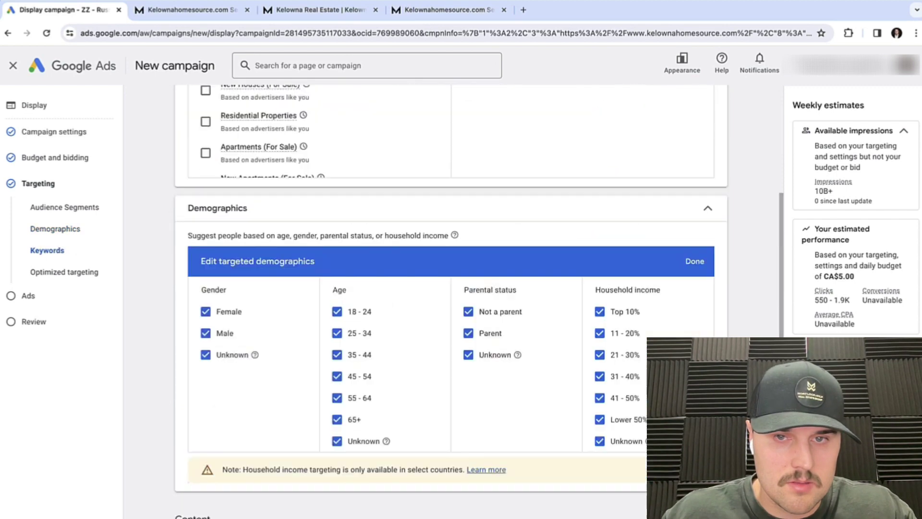
{"action": "scroll", "coordinate": [574, 362], "scroll_direction": "up", "scroll_amount": 5}
{"action": "scroll", "coordinate": [336, 453], "scroll_direction": "down", "scroll_amount": 2}
{"action": "left_click", "coordinate": [336, 452]}
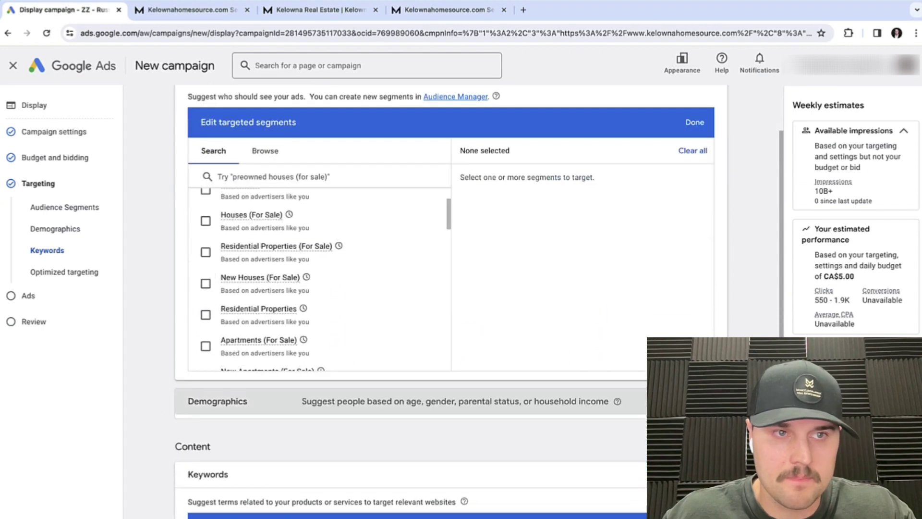
{"action": "scroll", "coordinate": [719, 180], "scroll_direction": "up", "scroll_amount": 2}
{"action": "left_click", "coordinate": [715, 178]}
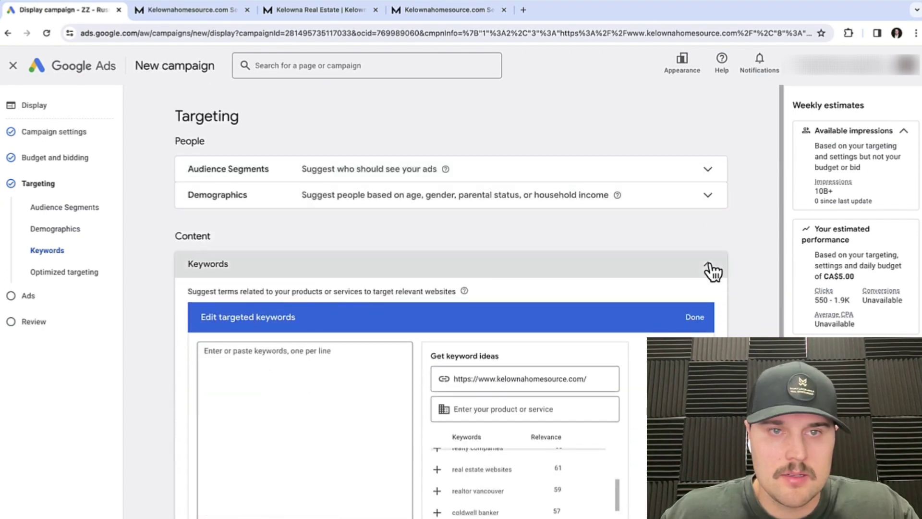
{"action": "left_click", "coordinate": [711, 265]}
- Add placements targeting and open its editor for websites, videos and apps
{"action": "left_click", "coordinate": [242, 366]}
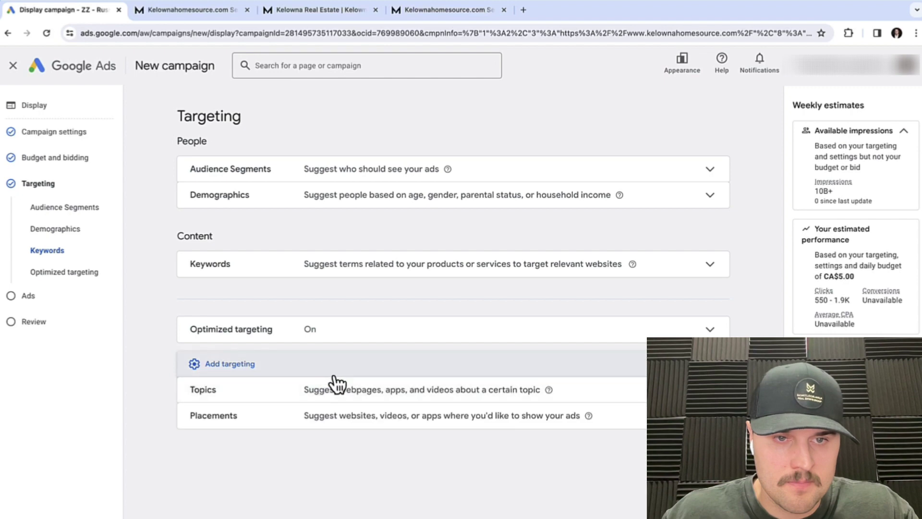
{"action": "left_click", "coordinate": [446, 417]}
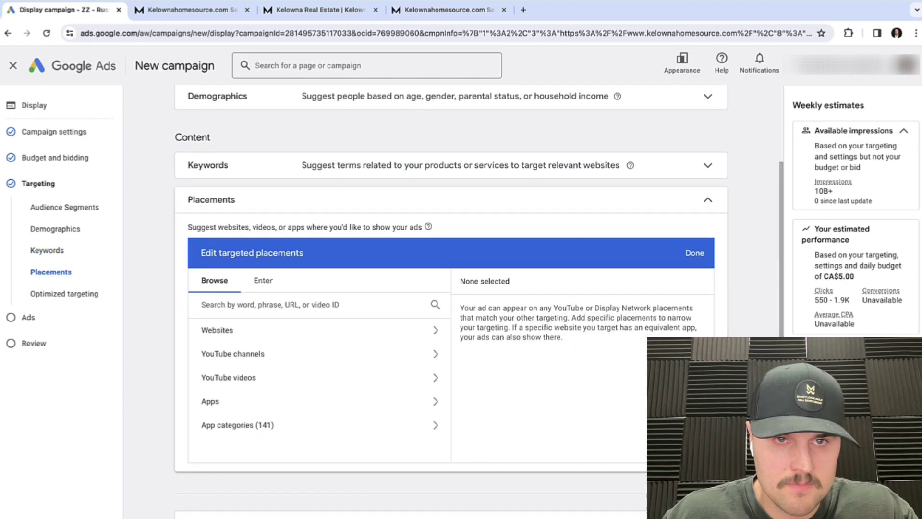
- Add topics targeting to look over its options and reopen the audience segments editor
{"action": "left_click", "coordinate": [406, 513]}
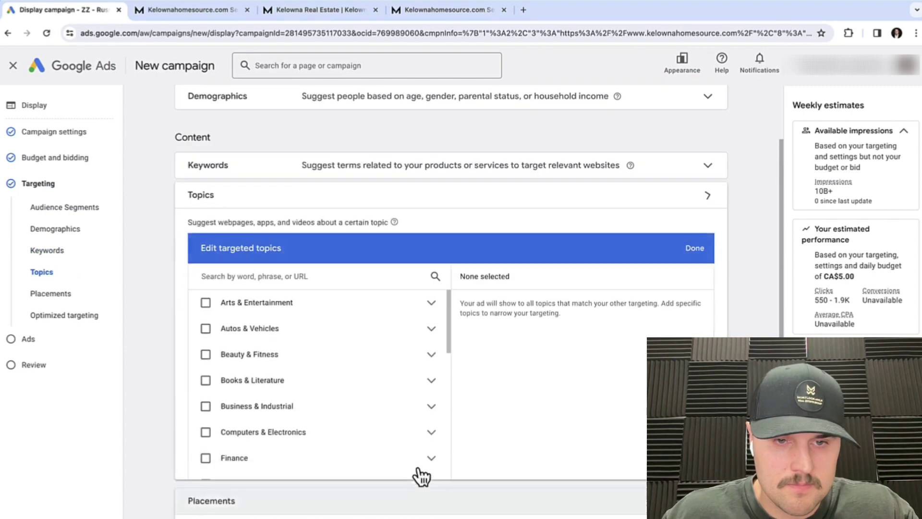
{"action": "left_click", "coordinate": [706, 299]}
{"action": "left_click", "coordinate": [304, 188]}
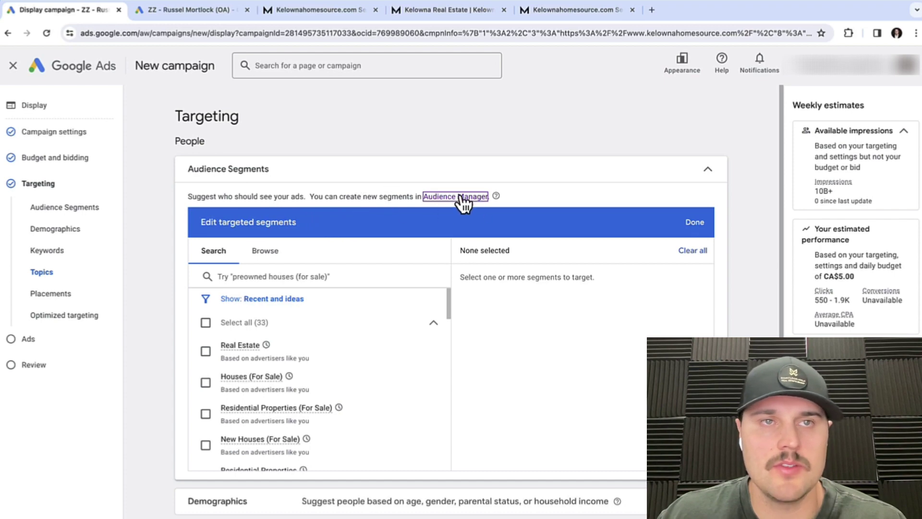
- Select all eight data segments in Audience Manager and try to add them to a campaign
{"action": "left_click", "coordinate": [190, 10]}
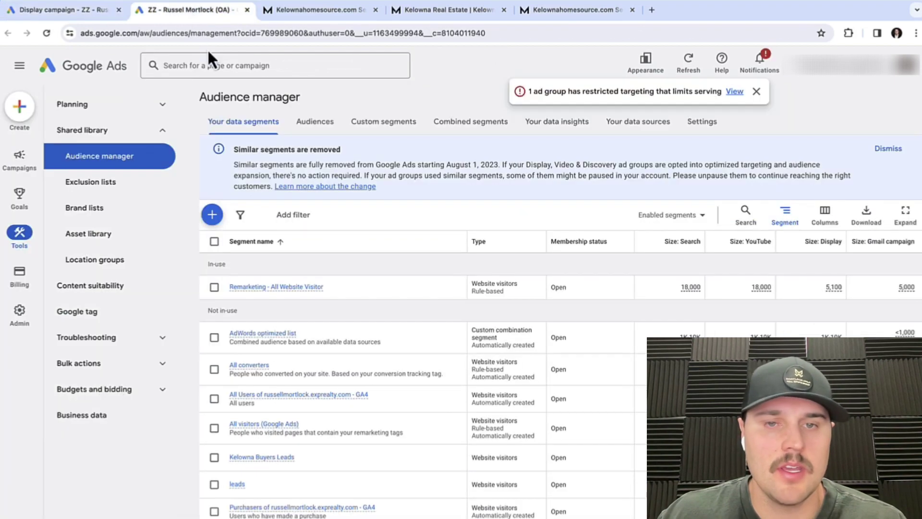
{"action": "left_click", "coordinate": [214, 287]}
{"action": "left_click", "coordinate": [214, 337]}
{"action": "left_click", "coordinate": [214, 369]}
{"action": "left_click", "coordinate": [214, 399]}
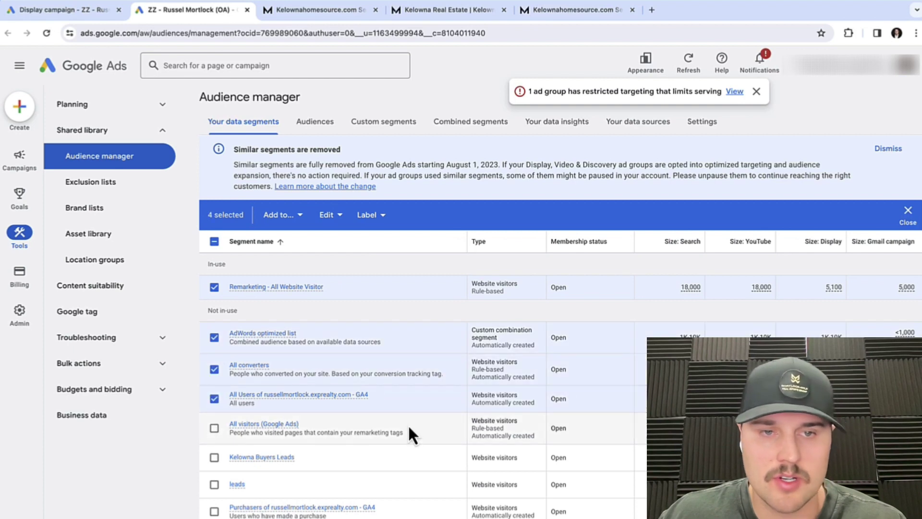
{"action": "left_click", "coordinate": [214, 428]}
{"action": "left_click", "coordinate": [214, 457]}
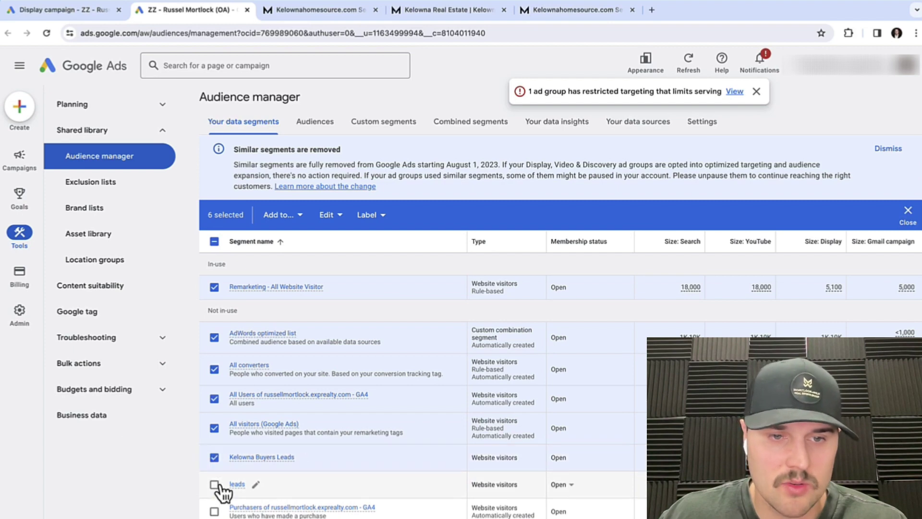
{"action": "left_click", "coordinate": [214, 484]}
{"action": "left_click", "coordinate": [214, 511]}
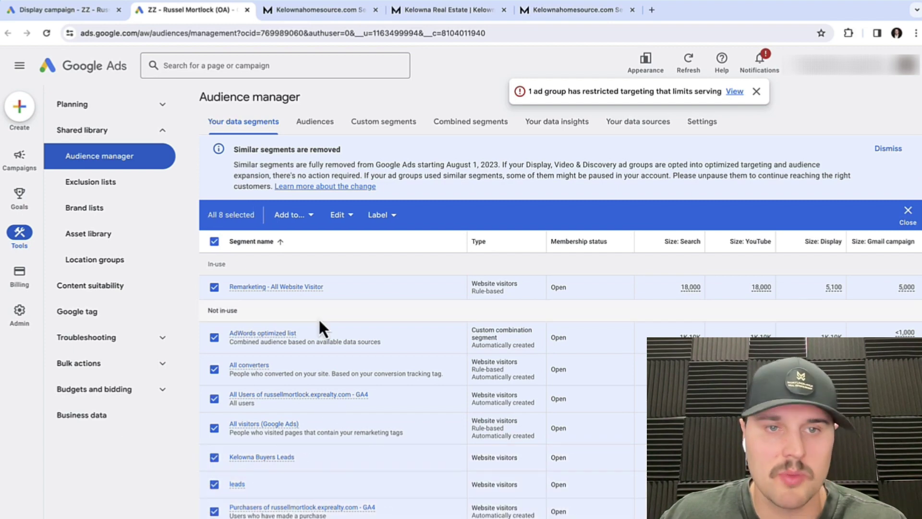
{"action": "scroll", "coordinate": [406, 316], "scroll_direction": "down", "scroll_amount": 1}
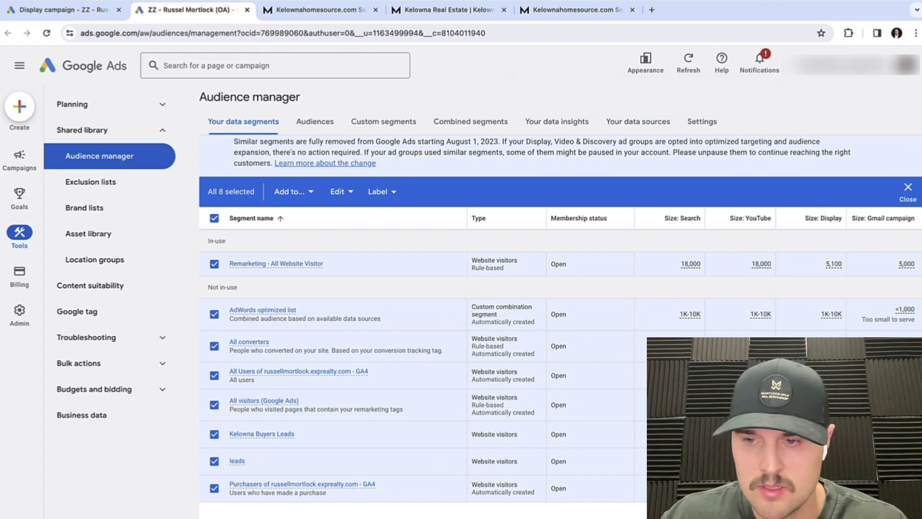
{"action": "left_click", "coordinate": [298, 192]}
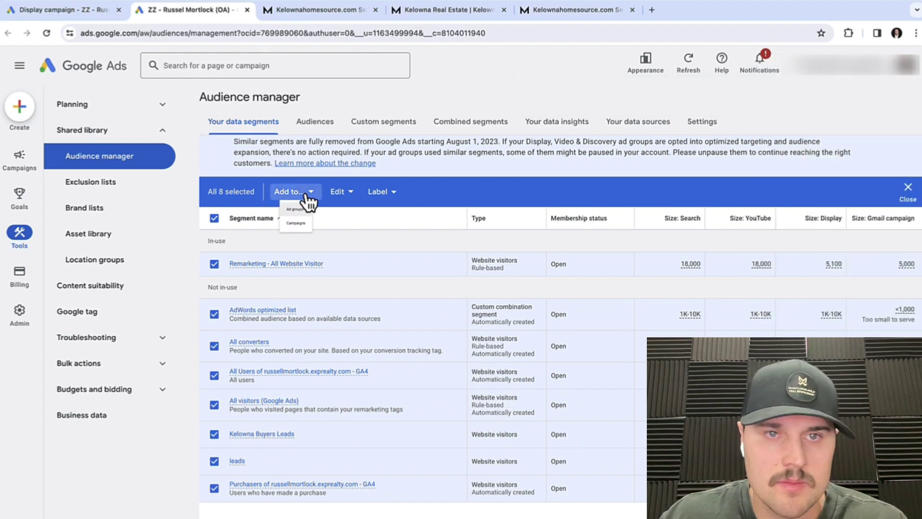
{"action": "left_click", "coordinate": [303, 242]}
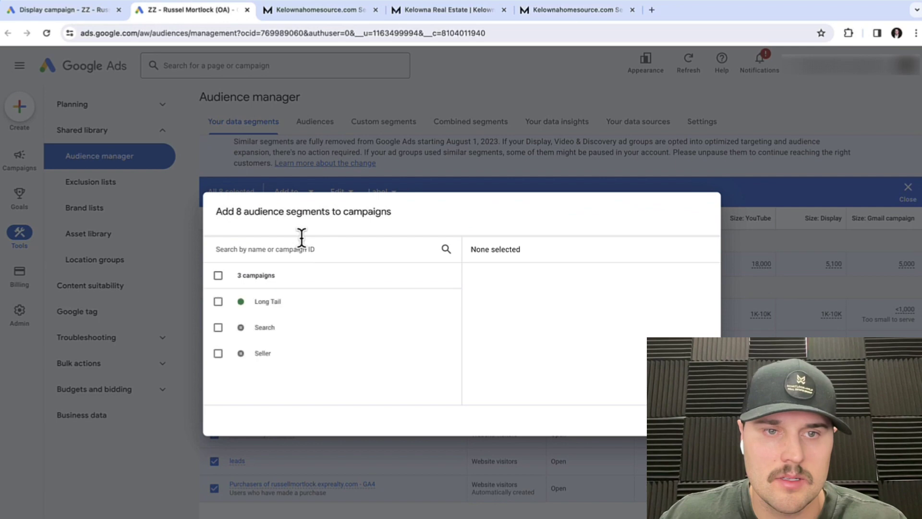
{"action": "left_click", "coordinate": [615, 415]}
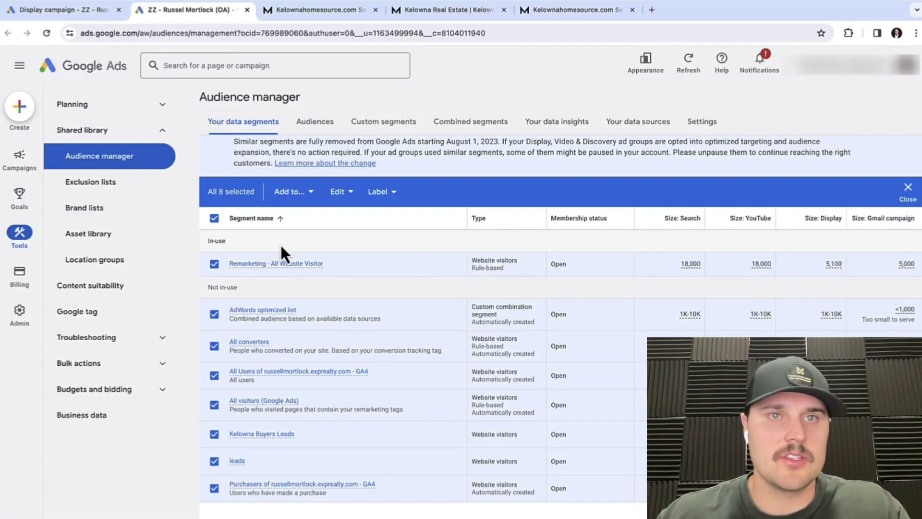
- Return to the new campaign, look at the browsable audience segment categories and close the segments editor
{"action": "left_click", "coordinate": [65, 7]}
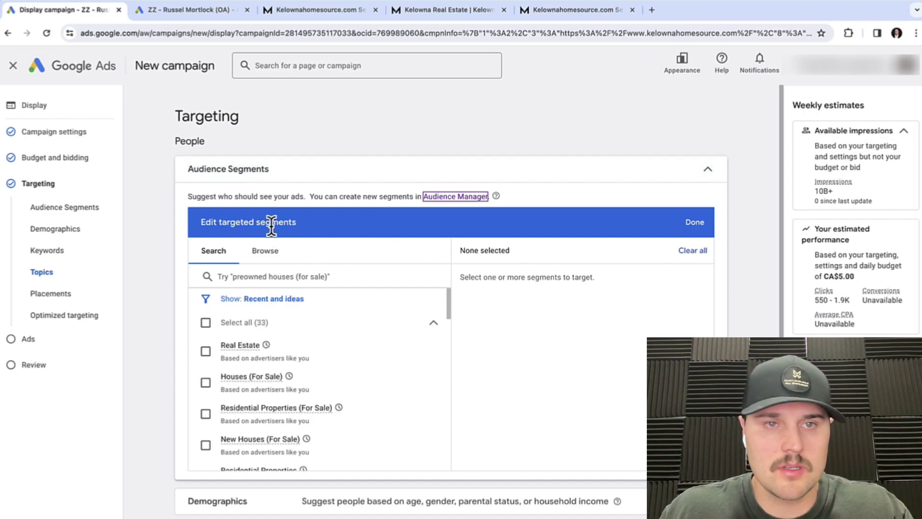
{"action": "left_click", "coordinate": [280, 250]}
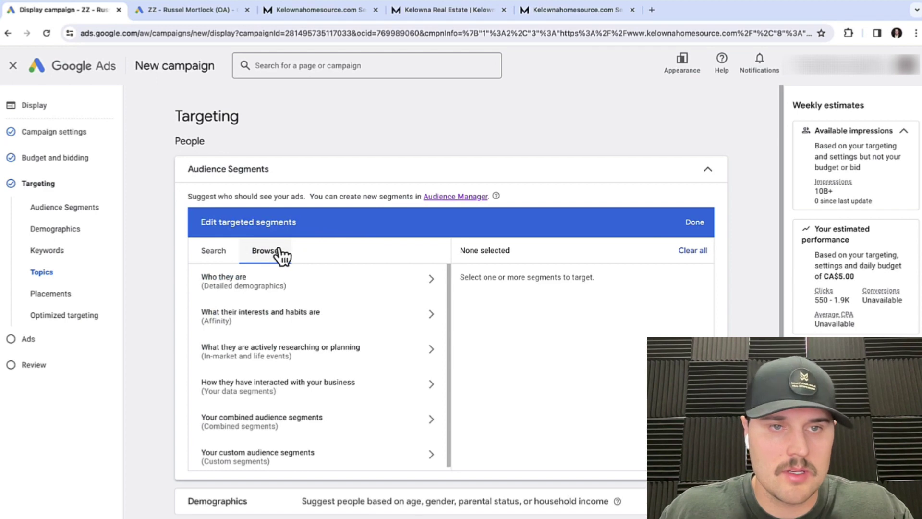
{"action": "left_click", "coordinate": [214, 255]}
{"action": "left_click", "coordinate": [696, 223]}
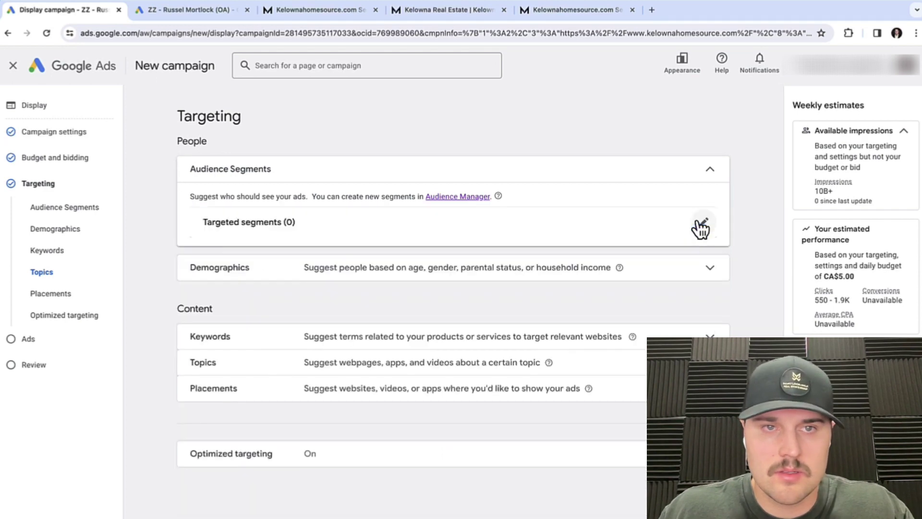
- In Audience Manager, add all eight data segments to all ad groups of the Retargeting campaign with the Smart default setting
{"action": "left_click", "coordinate": [440, 197]}
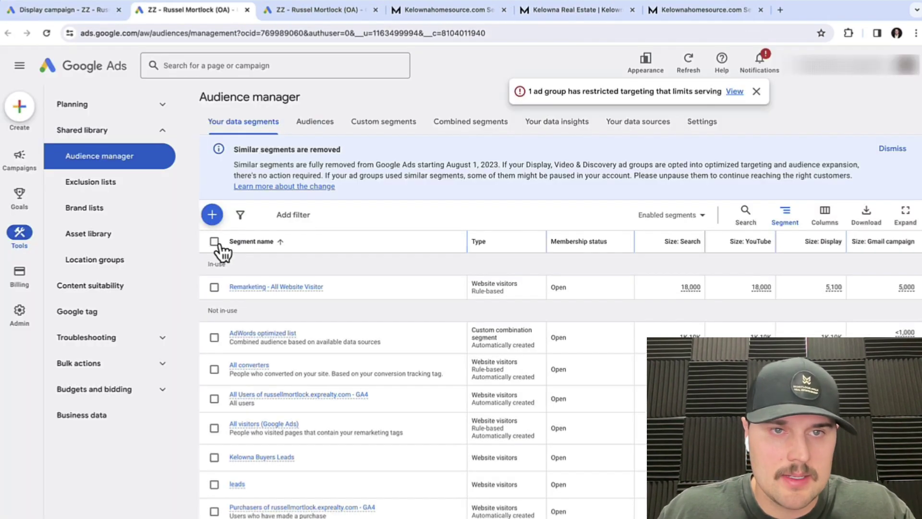
{"action": "left_click", "coordinate": [215, 241]}
{"action": "left_click", "coordinate": [888, 150]}
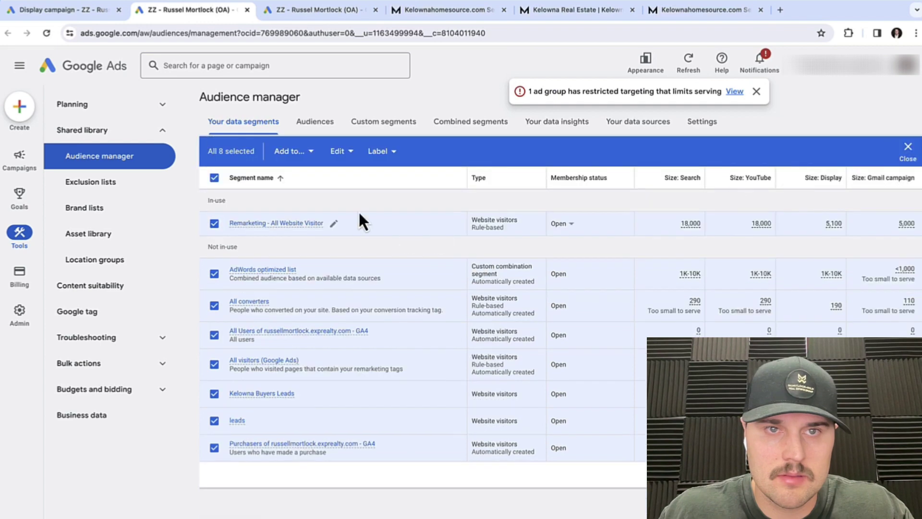
{"action": "left_click", "coordinate": [309, 153]}
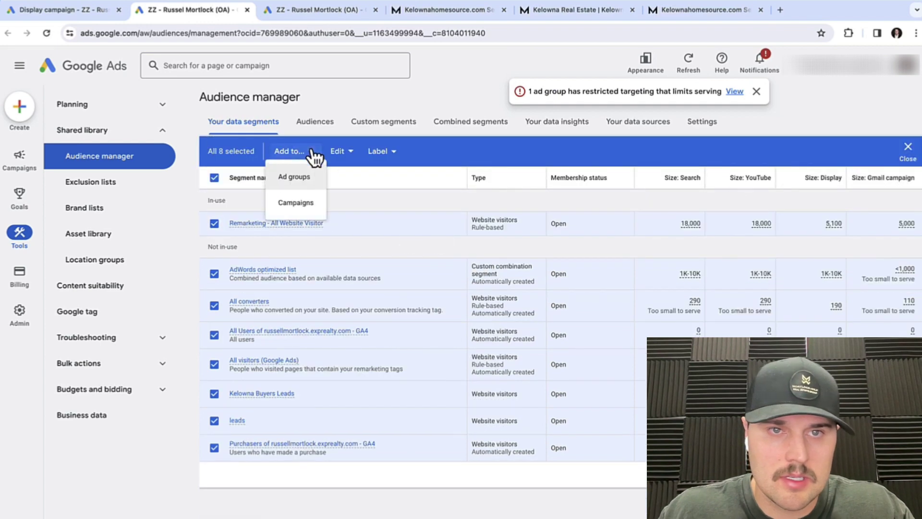
{"action": "left_click", "coordinate": [299, 177]}
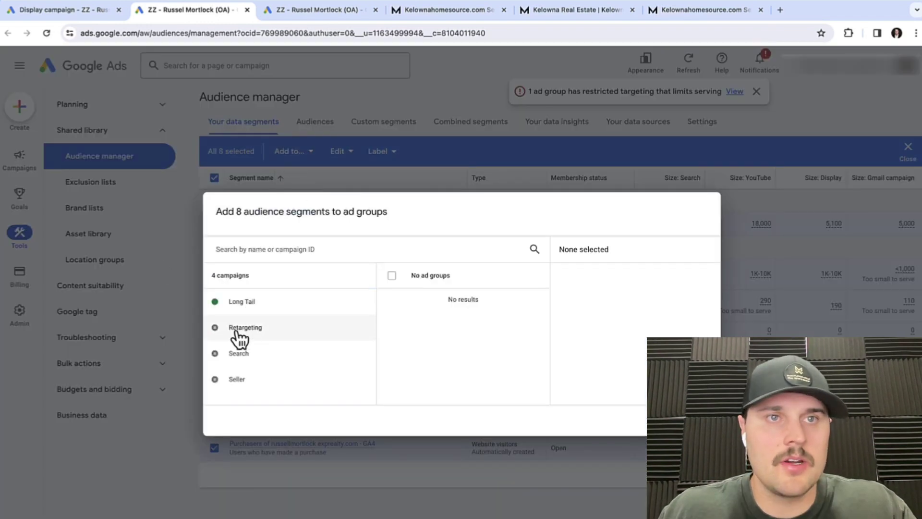
{"action": "left_click", "coordinate": [250, 335]}
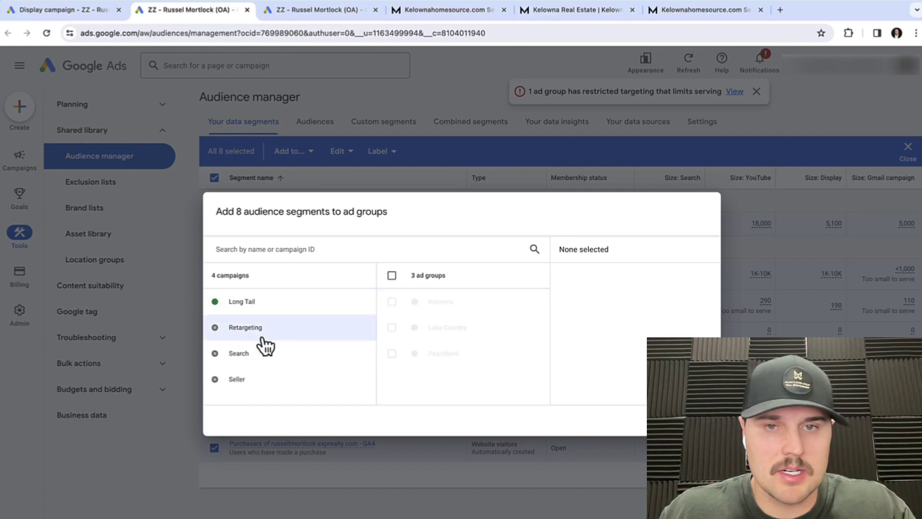
{"action": "left_click", "coordinate": [392, 275]}
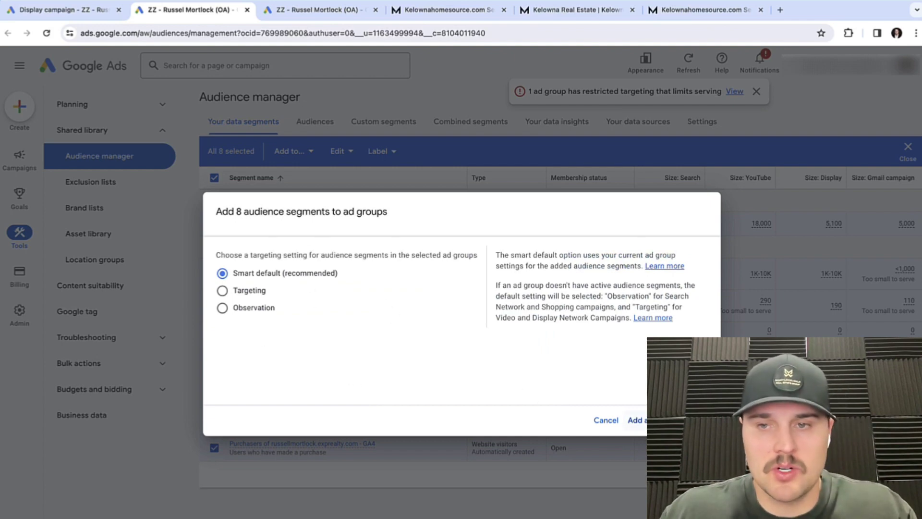
{"action": "left_click", "coordinate": [634, 419]}
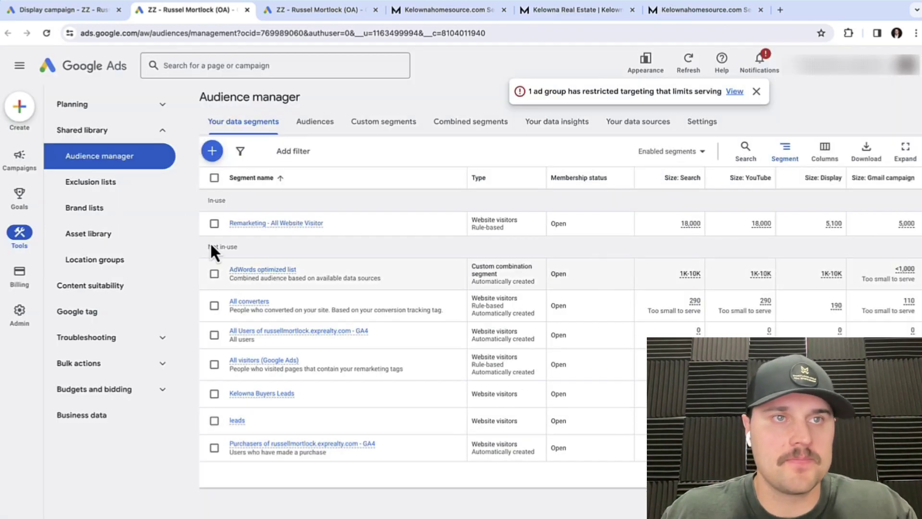
{"action": "left_click", "coordinate": [214, 177]}
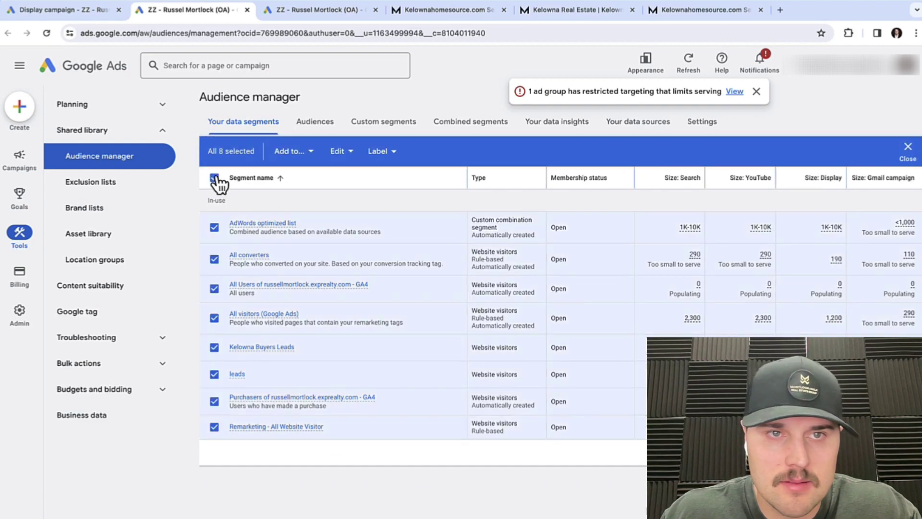
{"action": "left_click", "coordinate": [295, 153]}
{"action": "left_click", "coordinate": [291, 204]}
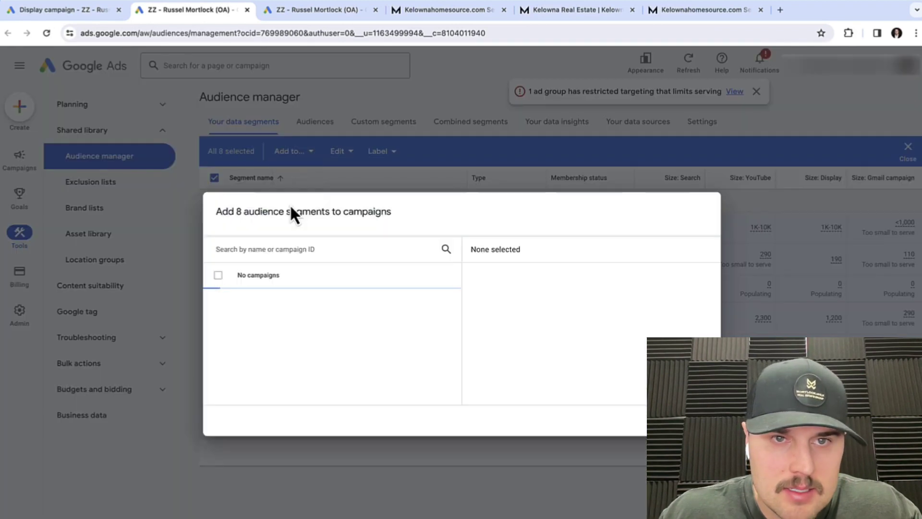
{"action": "key", "text": "Escape"}
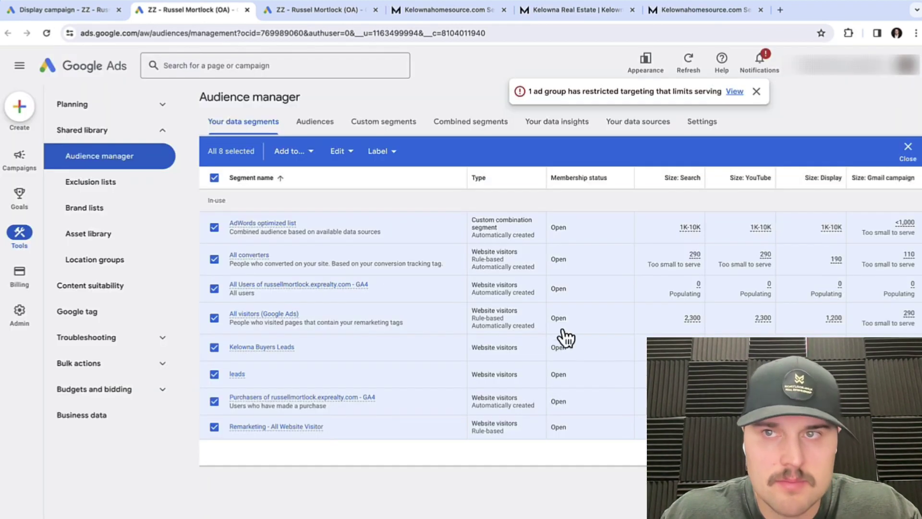
- Target the All visitors (Google Ads), Remarketing - All Website Visitor and AdWords optimized list segments in the new campaign
{"action": "left_click", "coordinate": [97, 11]}
{"action": "left_click", "coordinate": [703, 225]}
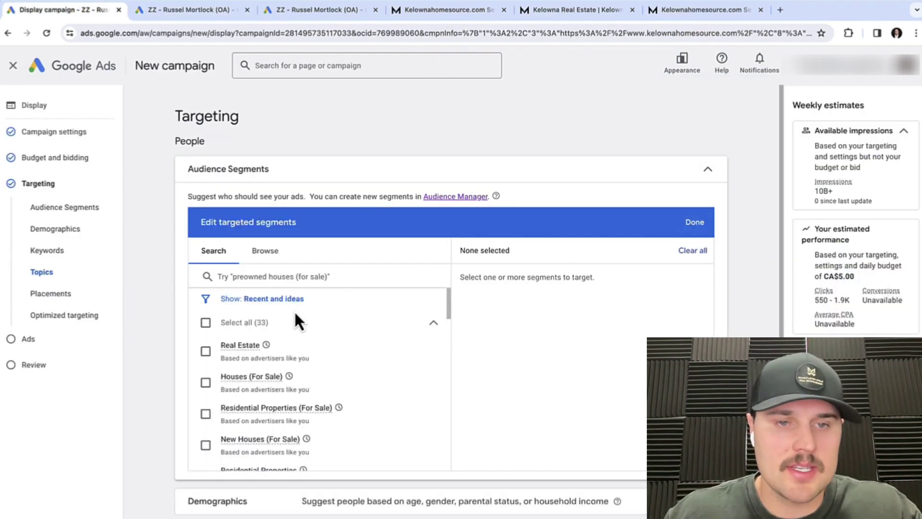
{"action": "scroll", "coordinate": [275, 353], "scroll_direction": "down", "scroll_amount": 1}
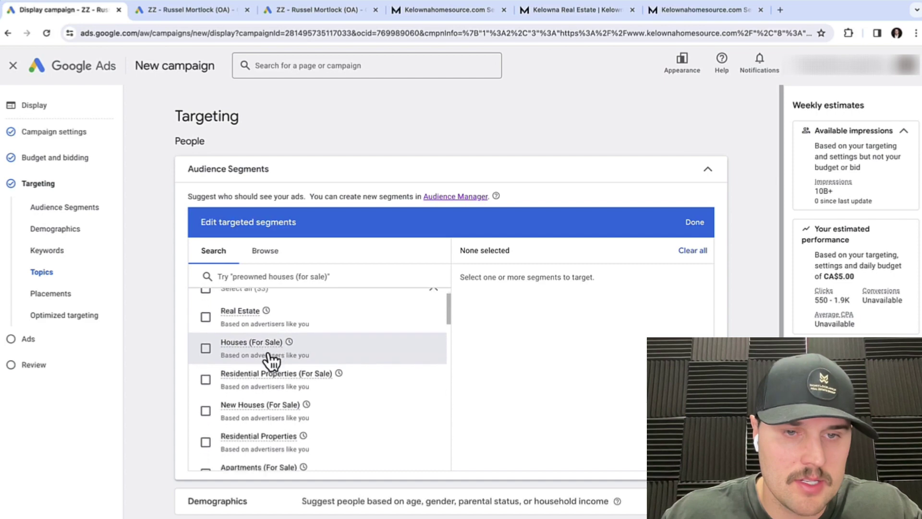
{"action": "scroll", "coordinate": [271, 360], "scroll_direction": "down", "scroll_amount": 4}
{"action": "scroll", "coordinate": [235, 343], "scroll_direction": "down", "scroll_amount": 3}
{"action": "scroll", "coordinate": [235, 353], "scroll_direction": "down", "scroll_amount": 8}
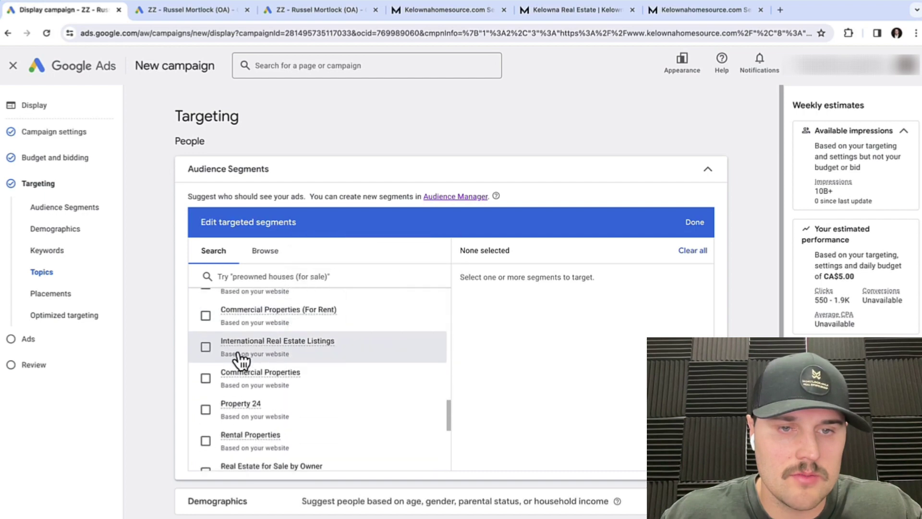
{"action": "scroll", "coordinate": [238, 360], "scroll_direction": "down", "scroll_amount": 5}
{"action": "left_click", "coordinate": [205, 368]}
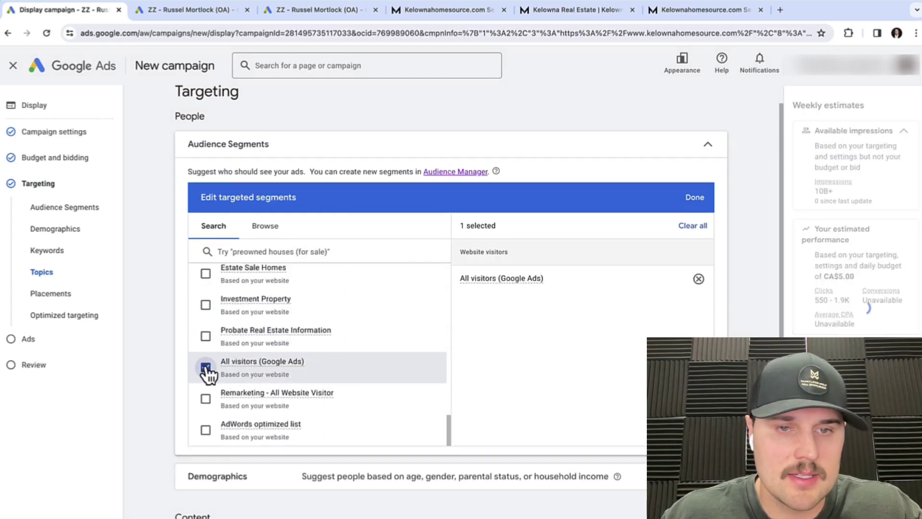
{"action": "left_click", "coordinate": [205, 399]}
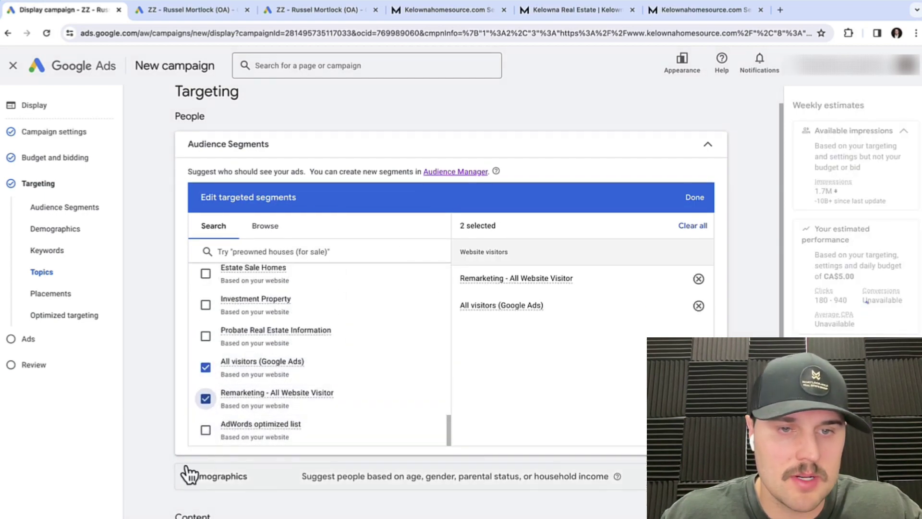
{"action": "left_click", "coordinate": [206, 430]}
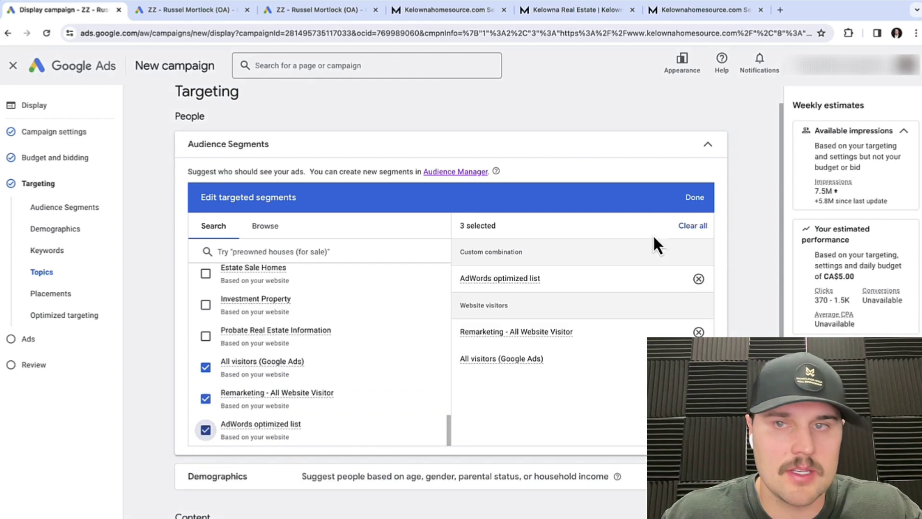
{"action": "left_click", "coordinate": [687, 202]}
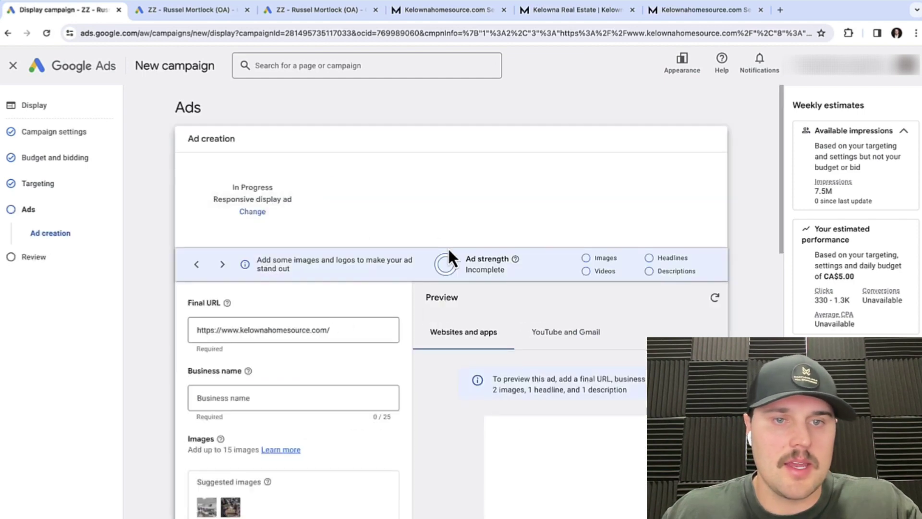
- Copy the URL of the Kelowna listings search results page on kelownahomesource.com
{"action": "scroll", "coordinate": [384, 350], "scroll_direction": "down", "scroll_amount": 2}
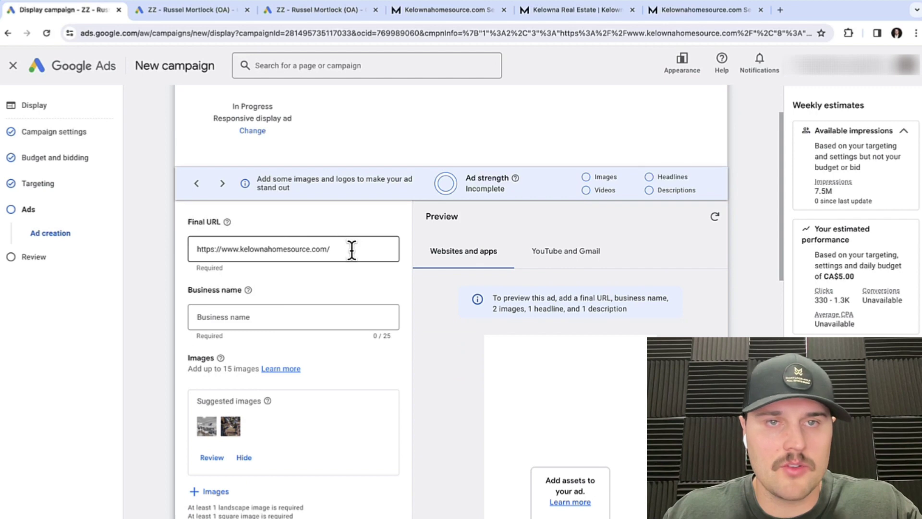
{"action": "scroll", "coordinate": [351, 250], "scroll_direction": "down", "scroll_amount": 1}
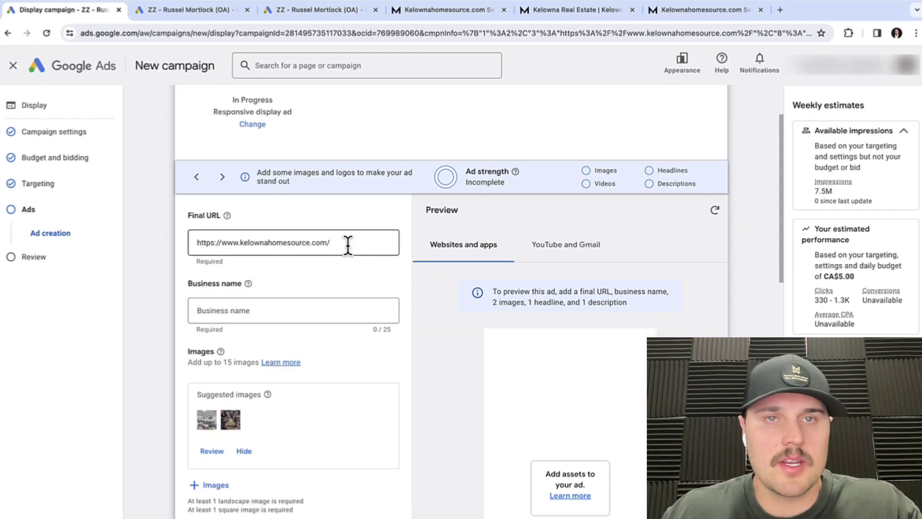
{"action": "left_click", "coordinate": [480, 18]}
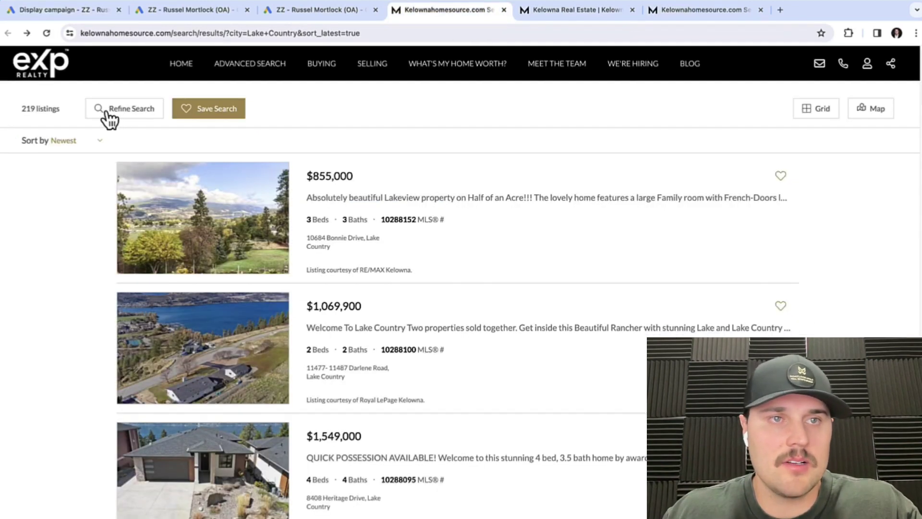
{"action": "left_click", "coordinate": [622, 10]}
{"action": "left_click", "coordinate": [662, 8]}
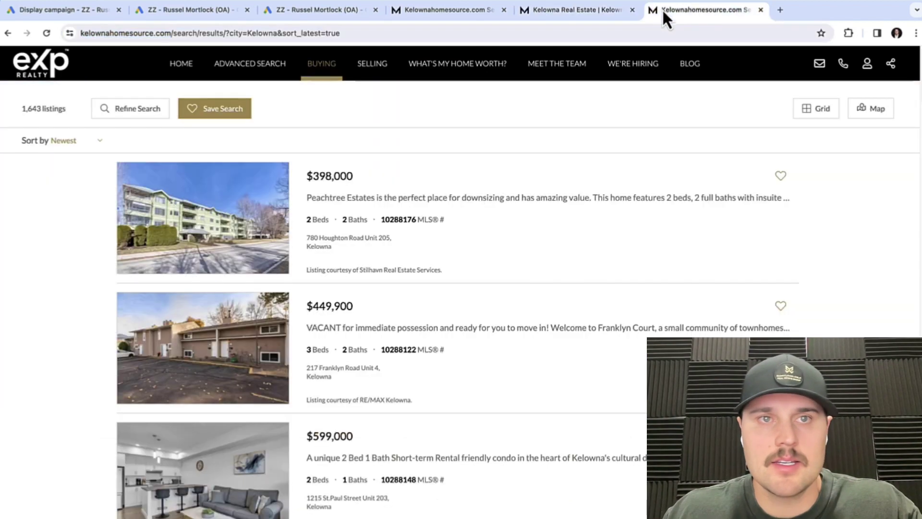
{"action": "left_click", "coordinate": [260, 28]}
{"action": "right_click", "coordinate": [259, 33]}
{"action": "left_click", "coordinate": [283, 119]}
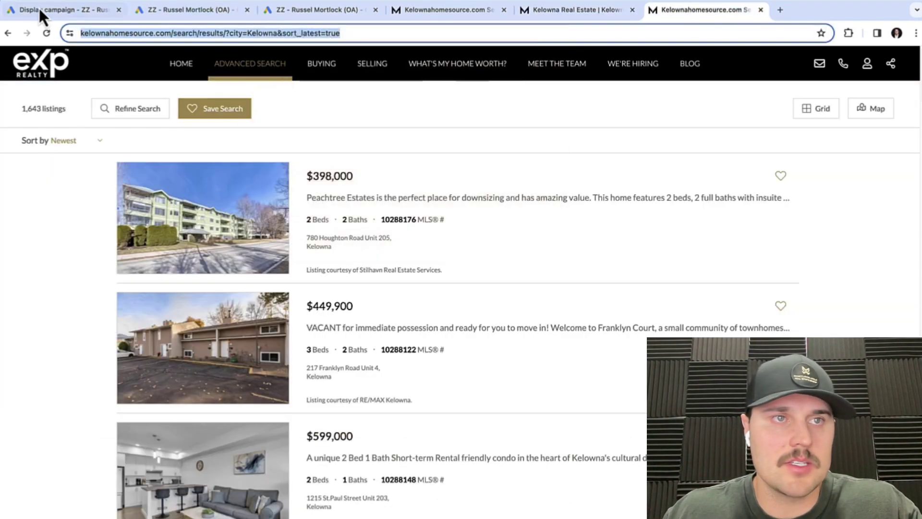
- Paste the copied Kelowna listings search URL as the ad's final URL and set the business name to Mortlock-Wilk Real Estate
{"action": "left_click", "coordinate": [36, 9]}
{"action": "right_click", "coordinate": [237, 242]}
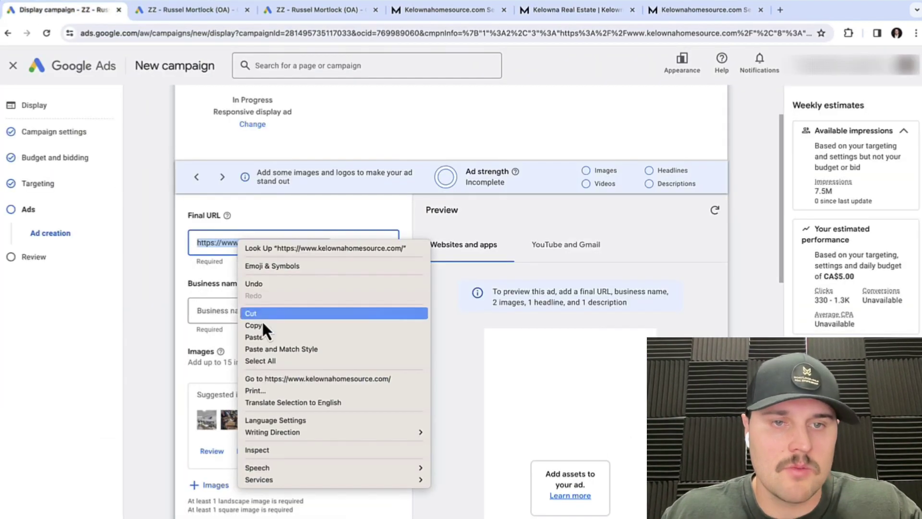
{"action": "left_click", "coordinate": [258, 337]}
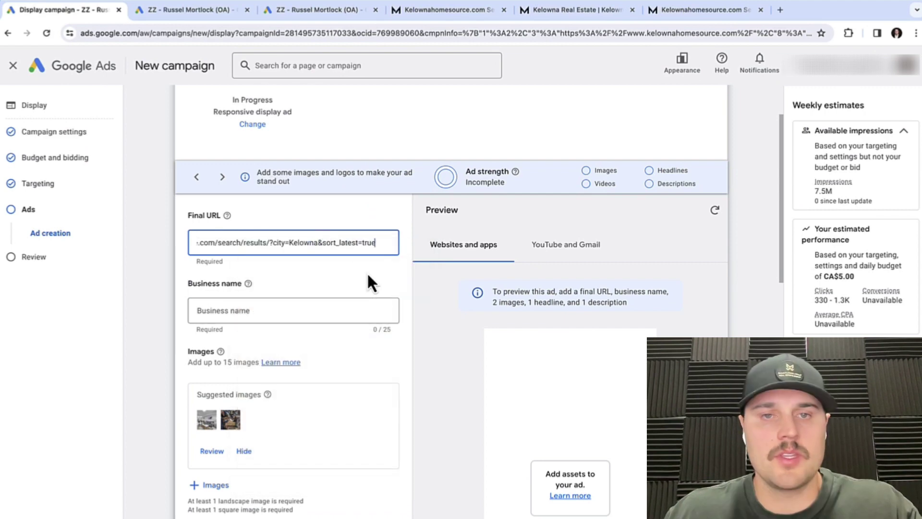
{"action": "left_click", "coordinate": [229, 311]}
{"action": "scroll", "coordinate": [317, 313], "scroll_direction": "down", "scroll_amount": 1}
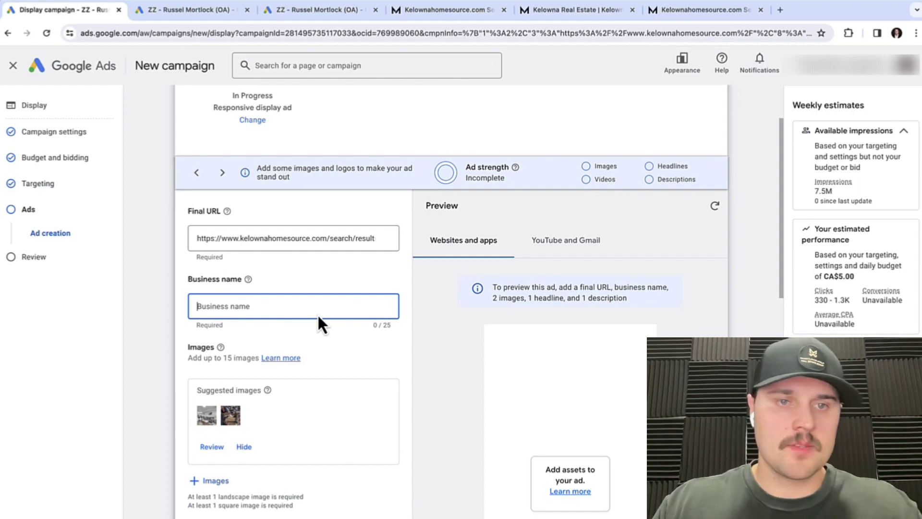
{"action": "type", "text": "Mortl"}
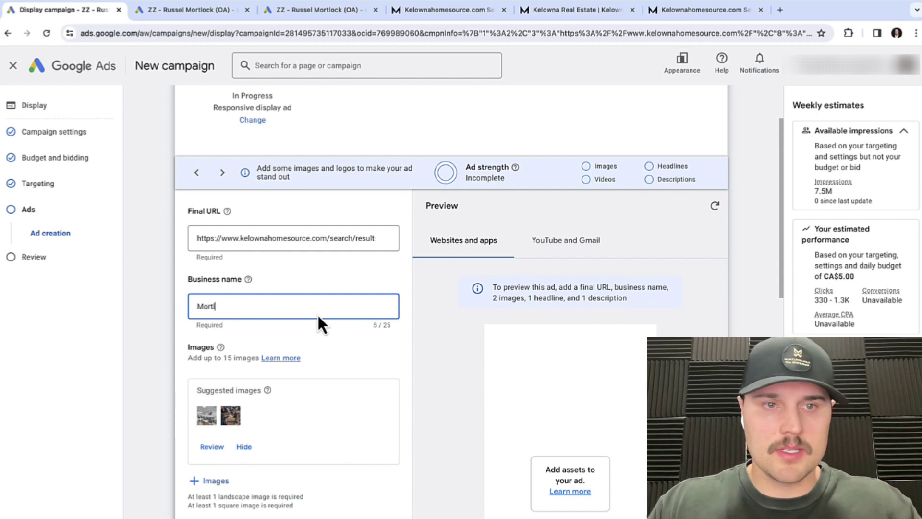
{"action": "type", "text": "ock Wilk Real Estate"}
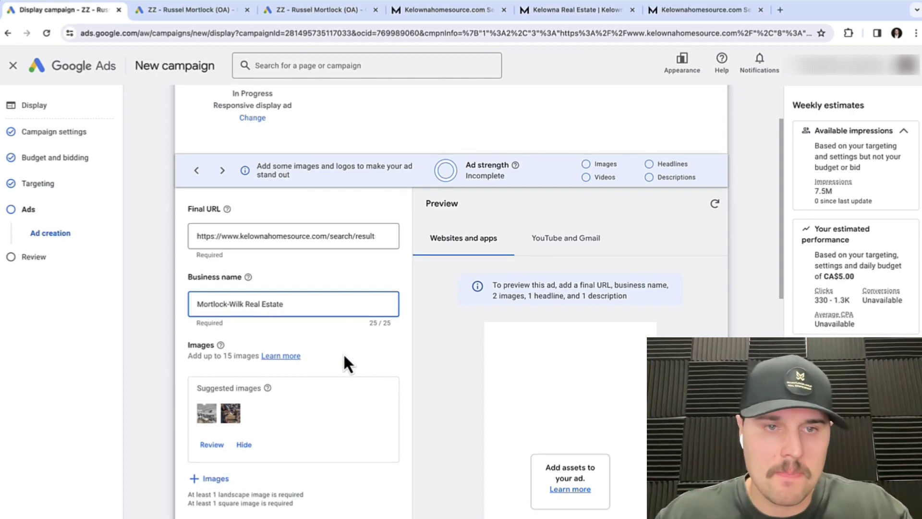
- Add the two suggested images, Kelowna 5_1.91:1.jpeg and a free stock house image to the ad
{"action": "scroll", "coordinate": [343, 353], "scroll_direction": "down", "scroll_amount": 2}
{"action": "scroll", "coordinate": [338, 356], "scroll_direction": "down", "scroll_amount": 1}
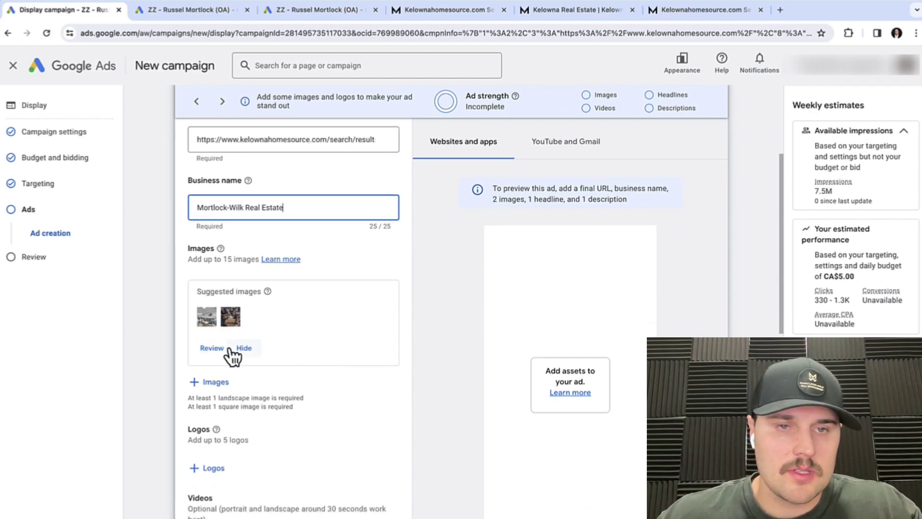
{"action": "left_click", "coordinate": [213, 350]}
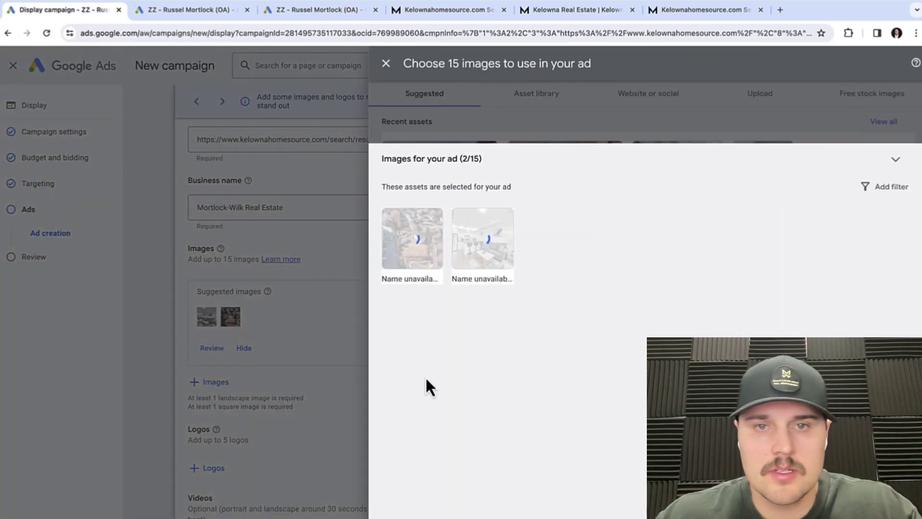
{"action": "left_click", "coordinate": [901, 164]}
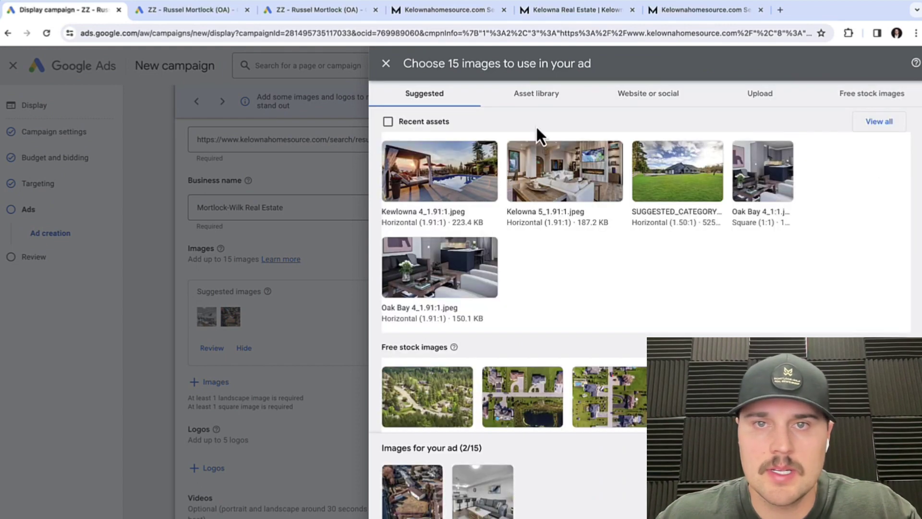
{"action": "left_click", "coordinate": [595, 173]}
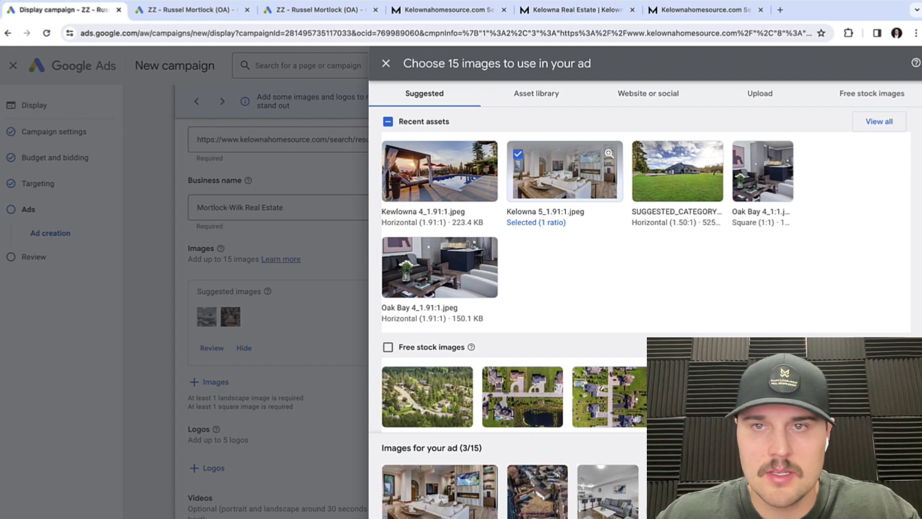
{"action": "left_click", "coordinate": [388, 347]}
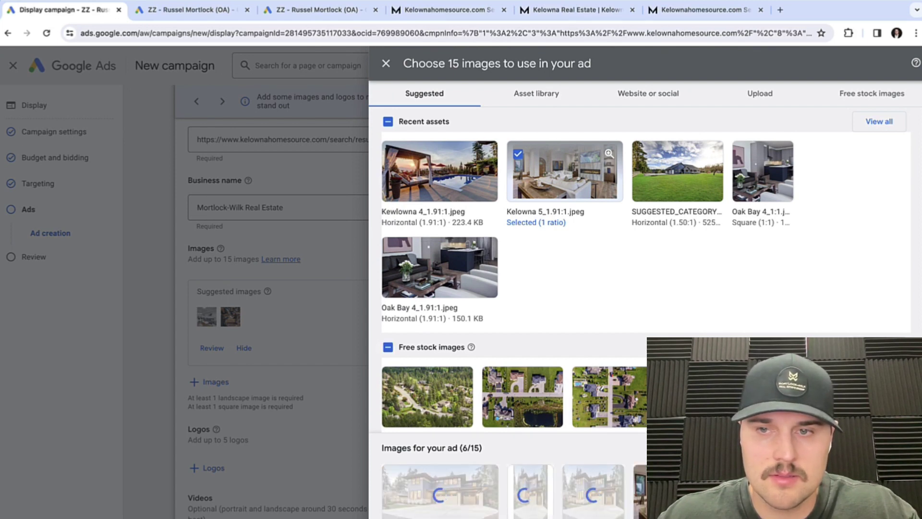
{"action": "left_click", "coordinate": [883, 501]}
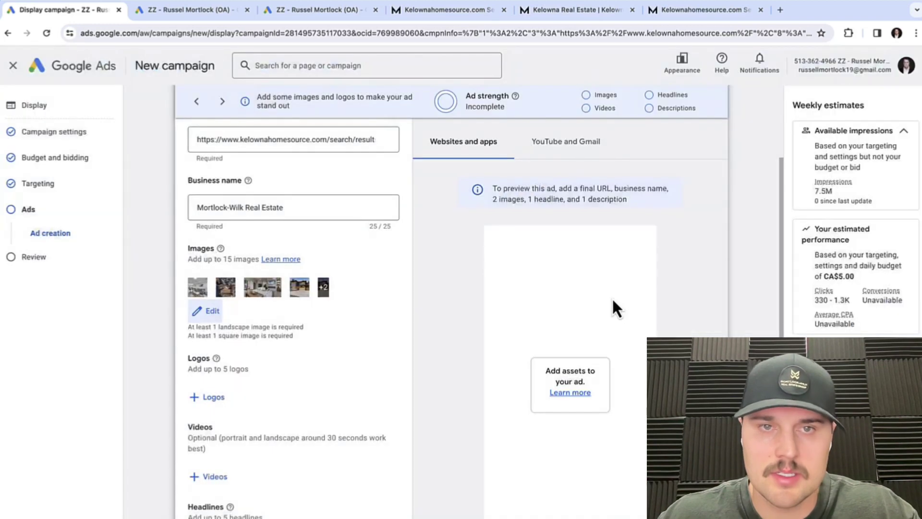
- Start a logo upload from the computer for the ad and search the files for "head shots"
{"action": "scroll", "coordinate": [208, 272], "scroll_direction": "down", "scroll_amount": 1}
{"action": "scroll", "coordinate": [309, 276], "scroll_direction": "down", "scroll_amount": 2}
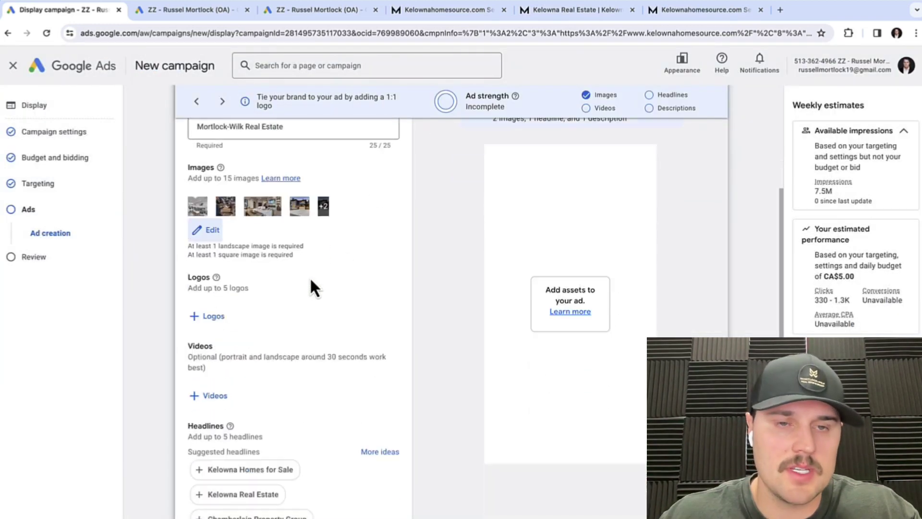
{"action": "scroll", "coordinate": [272, 295], "scroll_direction": "down", "scroll_amount": 3}
{"action": "left_click", "coordinate": [217, 215]}
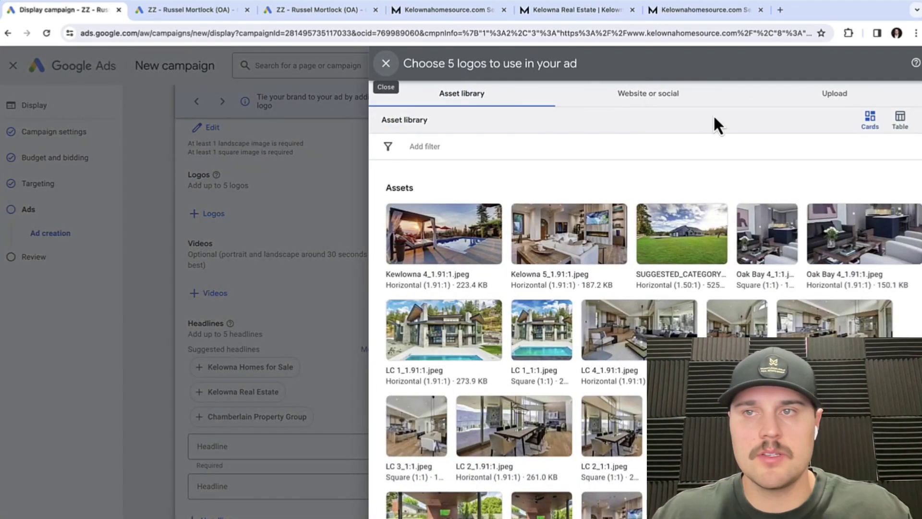
{"action": "left_click", "coordinate": [846, 99]}
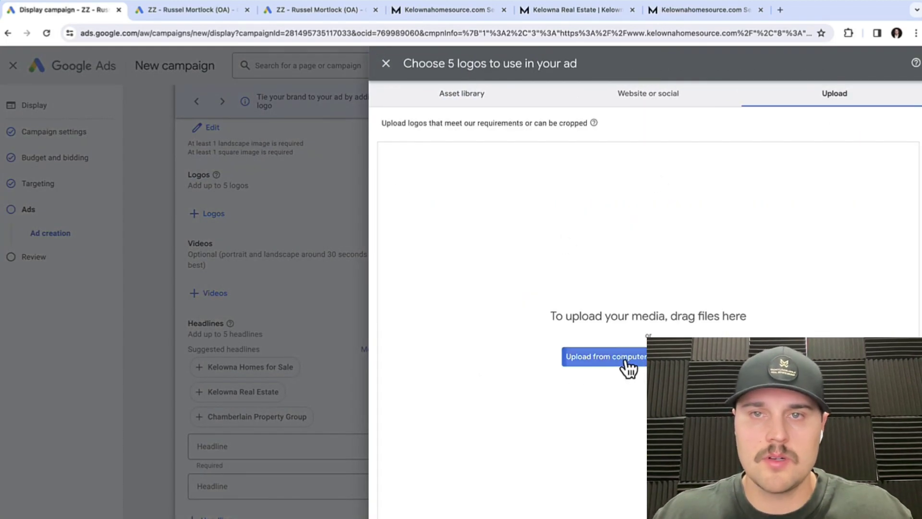
{"action": "left_click", "coordinate": [624, 359]}
{"action": "type", "text": "head shots"}
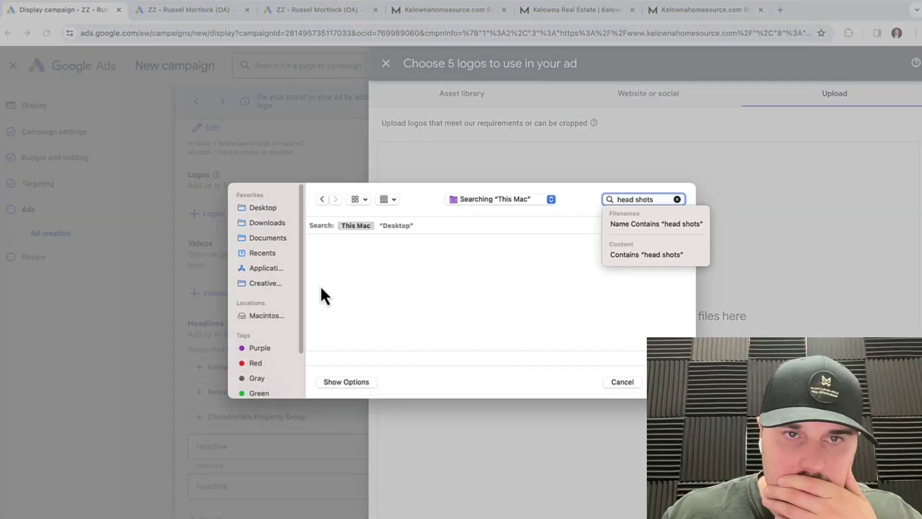
- Upload Artboard5 2.png from the Logos Morltock Wilk folder inside Realtor tools and save it as the ad's logo
{"action": "left_click", "coordinate": [273, 208]}
{"action": "double_click", "coordinate": [517, 246]}
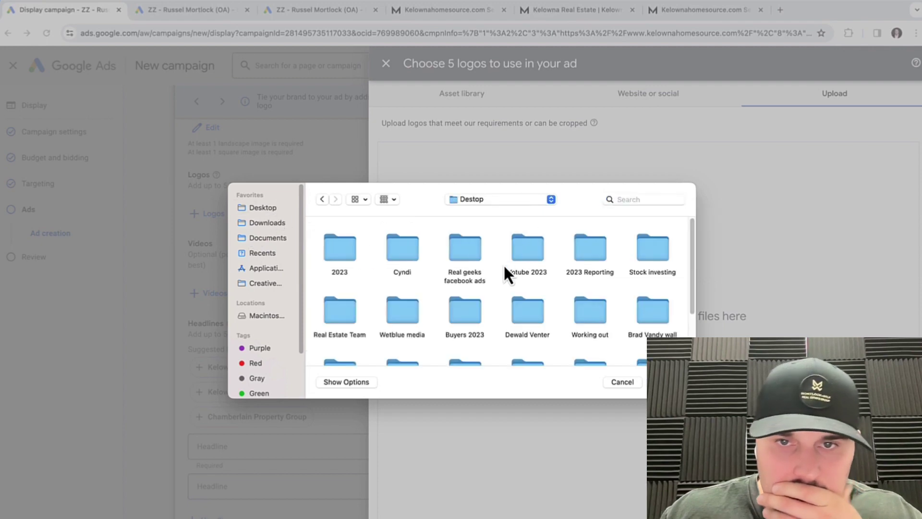
{"action": "scroll", "coordinate": [503, 265], "scroll_direction": "down", "scroll_amount": 5}
{"action": "double_click", "coordinate": [340, 324]}
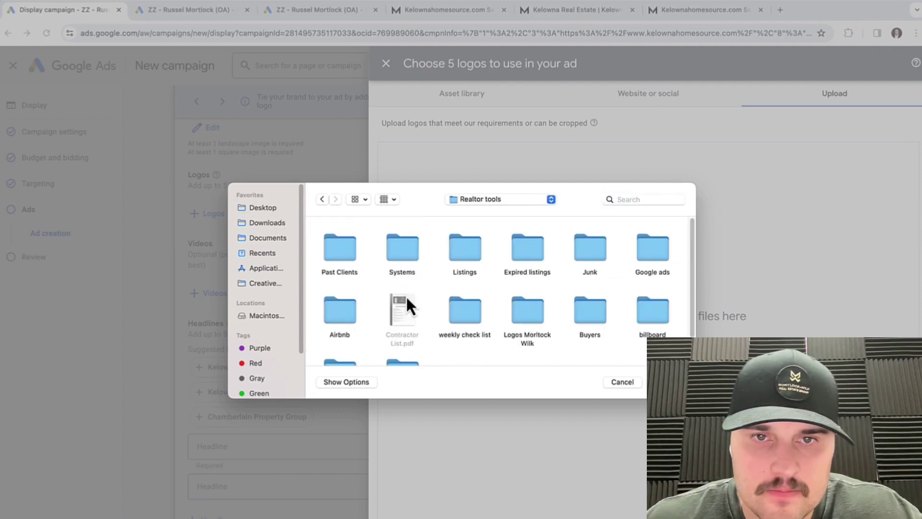
{"action": "double_click", "coordinate": [527, 308]}
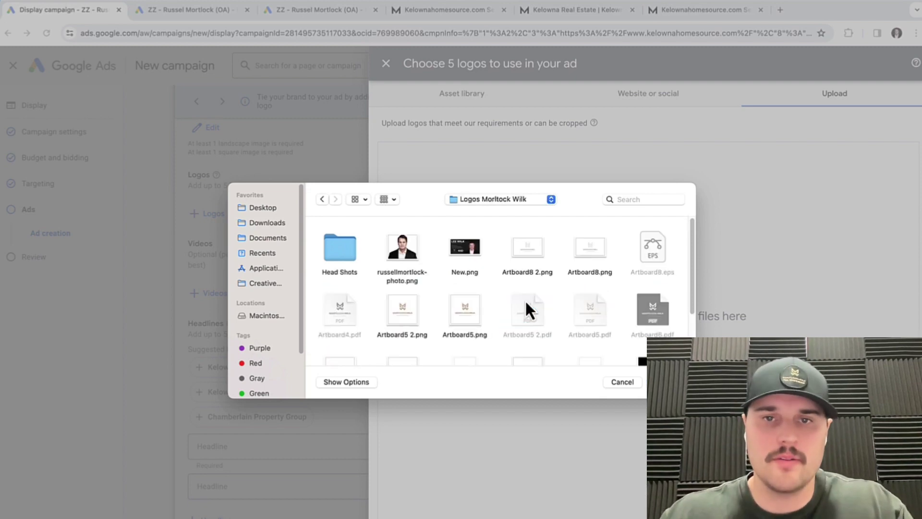
{"action": "left_click", "coordinate": [380, 322]}
{"action": "key", "text": "Return"}
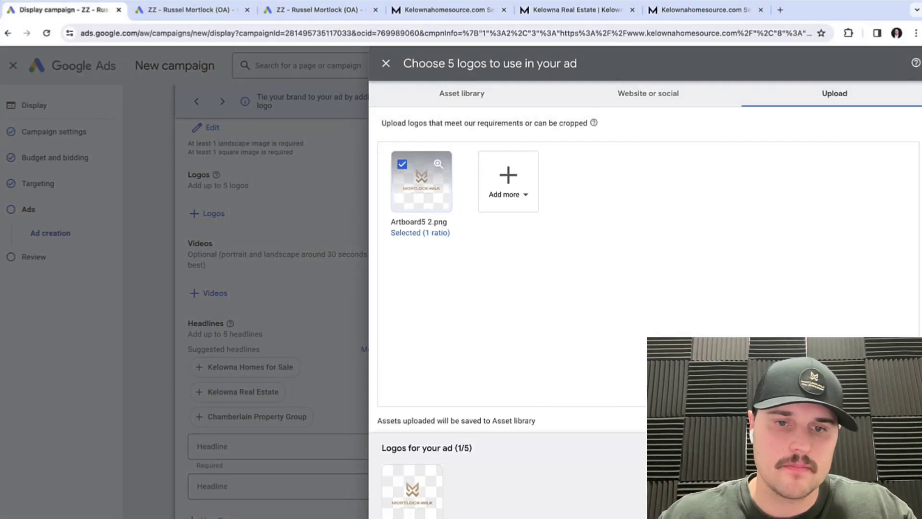
{"action": "left_click", "coordinate": [888, 501]}
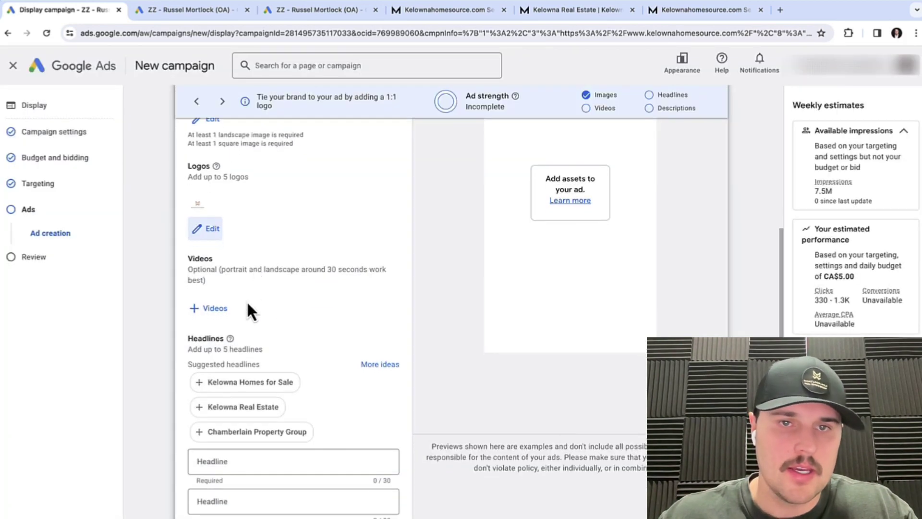
- Add the suggested headlines Kelowna Homes for Sale and Kelowna Real Estate, plus a third headline, New Listing in Kelowna
{"action": "scroll", "coordinate": [298, 297], "scroll_direction": "down", "scroll_amount": 2}
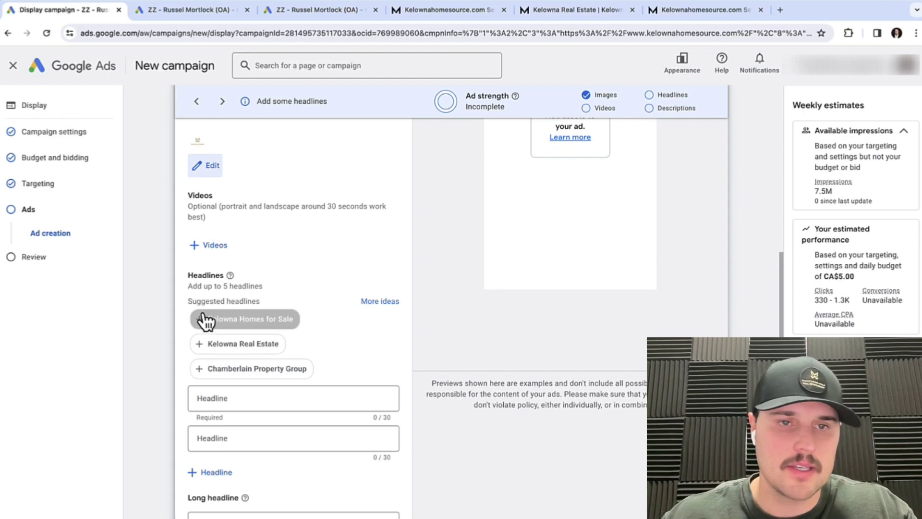
{"action": "left_click", "coordinate": [205, 319]}
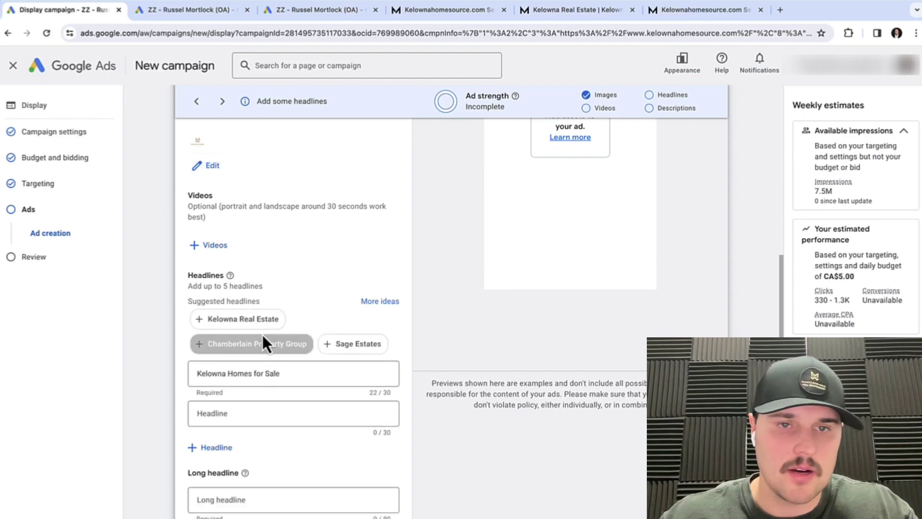
{"action": "left_click", "coordinate": [228, 322]}
{"action": "scroll", "coordinate": [365, 399], "scroll_direction": "down", "scroll_amount": 1}
{"action": "left_click", "coordinate": [225, 383]}
{"action": "type", "text": "New Listing"}
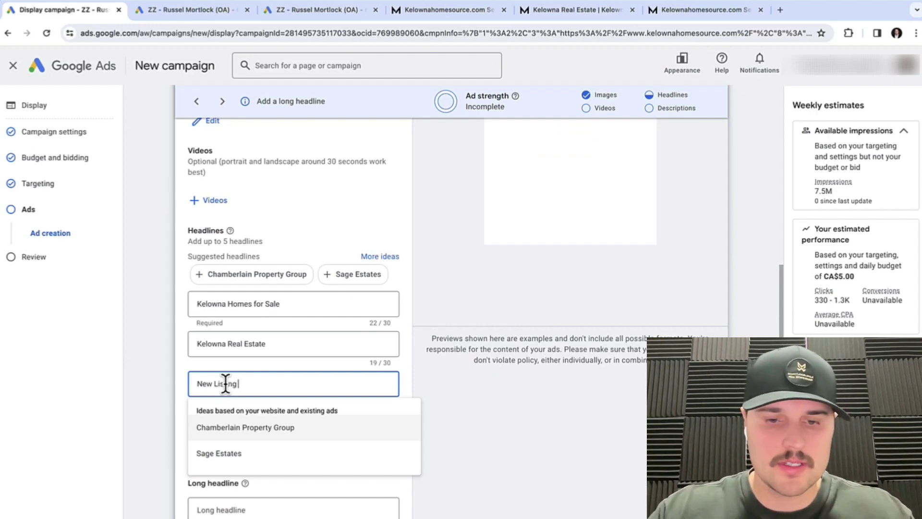
{"action": "type", "text": " in Kelowna"}
{"action": "left_click", "coordinate": [401, 361]}
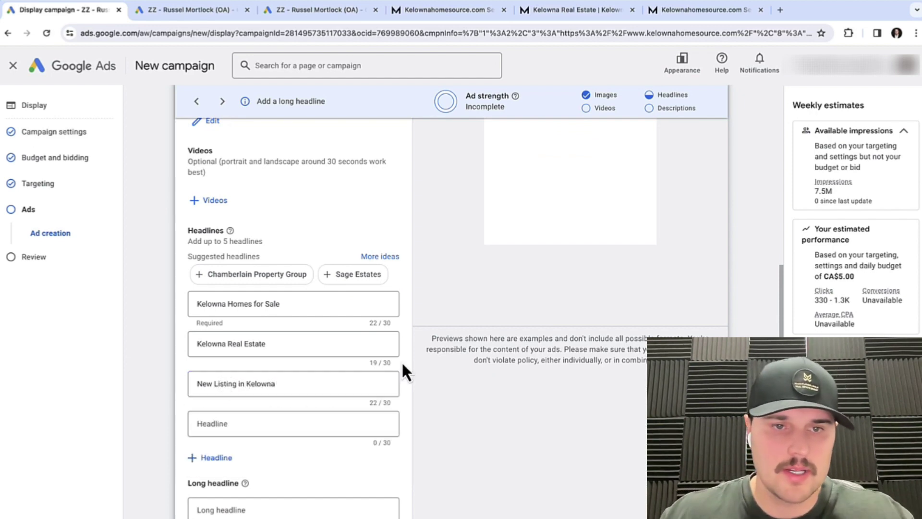
- Add the suggested description "See all the Kelowna Homes and Condos for Sale - Updated Every 15 Minutes"
{"action": "scroll", "coordinate": [397, 368], "scroll_direction": "down", "scroll_amount": 4}
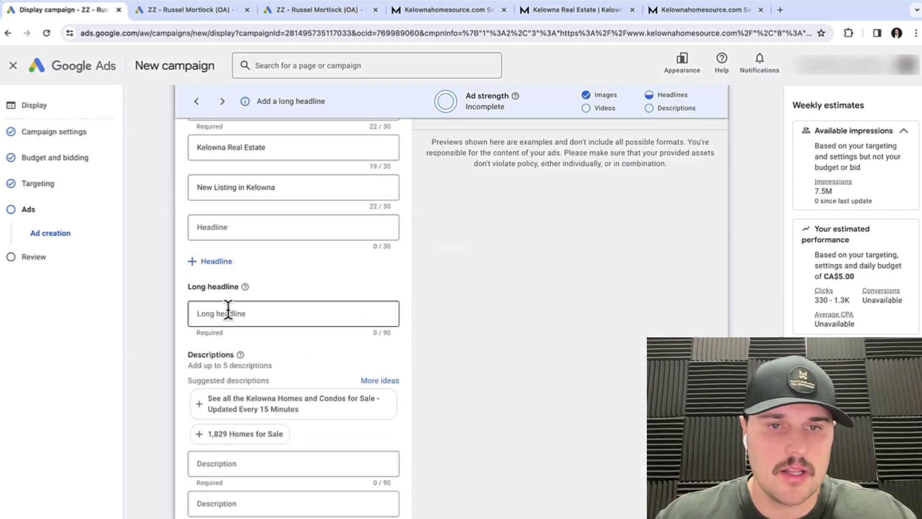
{"action": "left_click", "coordinate": [268, 419]}
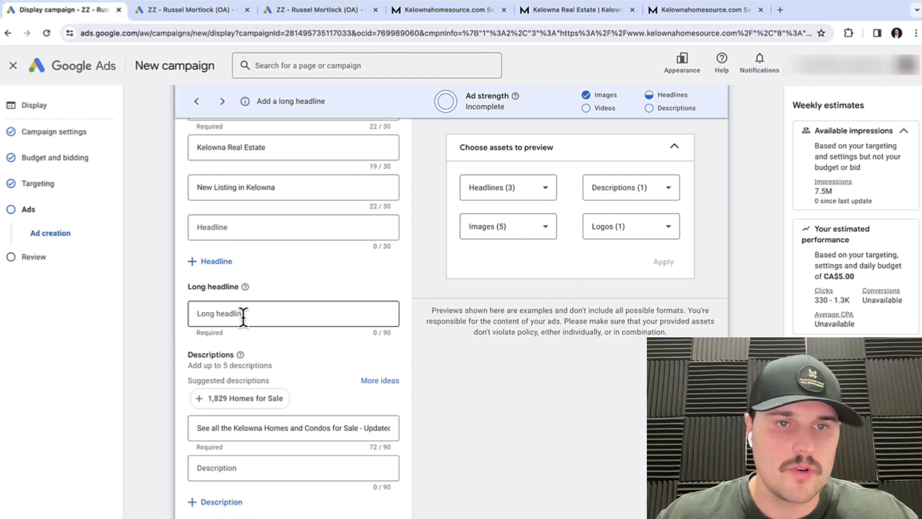
- Examine the ad previews for websites and apps and for YouTube and Gmail
{"action": "scroll", "coordinate": [507, 311], "scroll_direction": "up", "scroll_amount": 10}
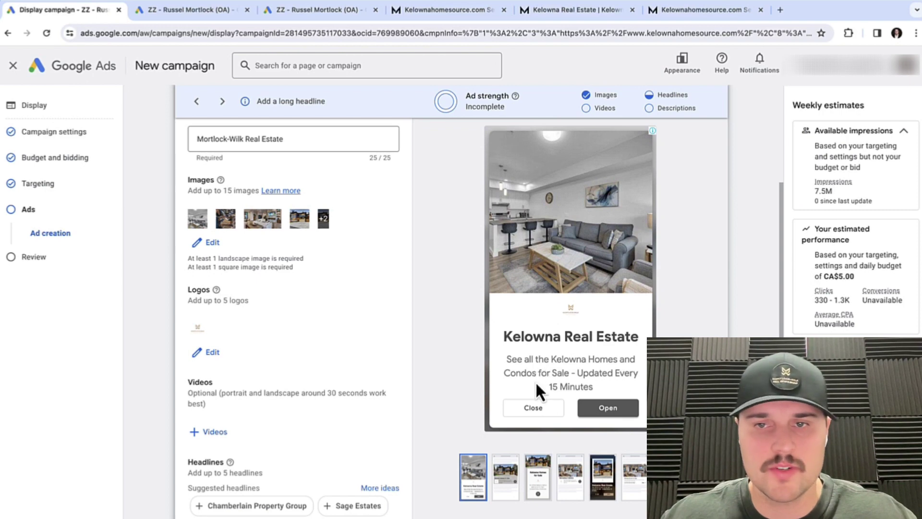
{"action": "scroll", "coordinate": [584, 303], "scroll_direction": "up", "scroll_amount": 2}
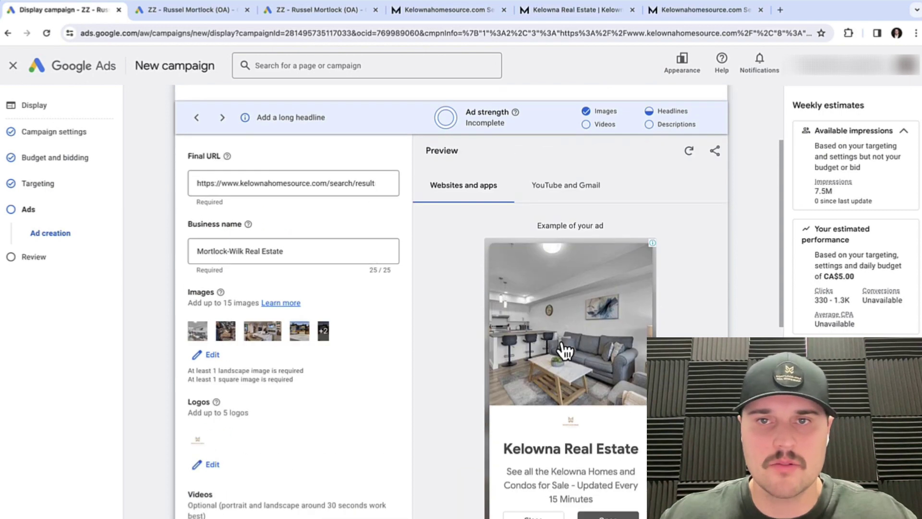
{"action": "left_click", "coordinate": [582, 186]}
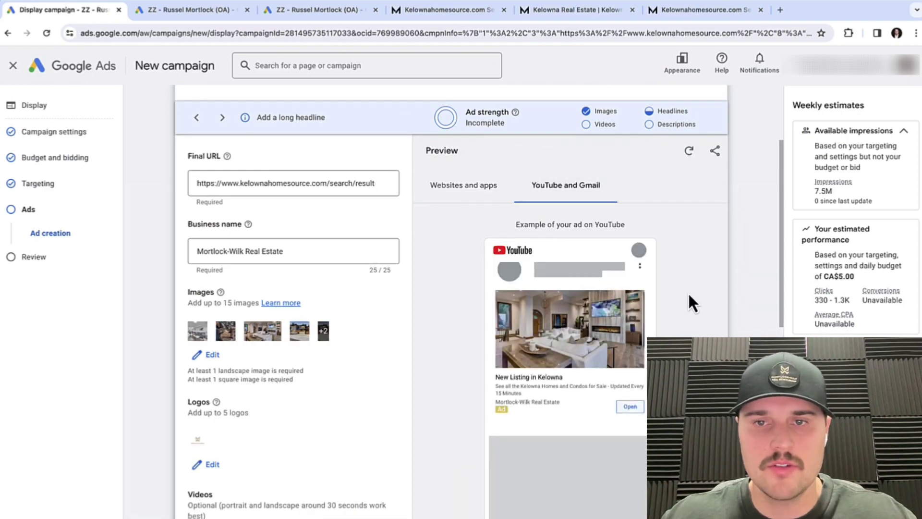
{"action": "left_click", "coordinate": [510, 189]}
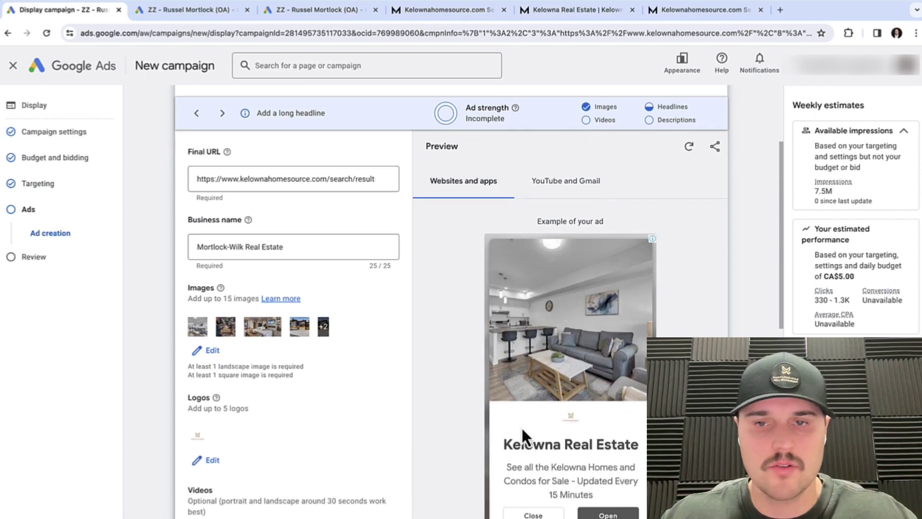
{"action": "scroll", "coordinate": [598, 468], "scroll_direction": "down", "scroll_amount": 1}
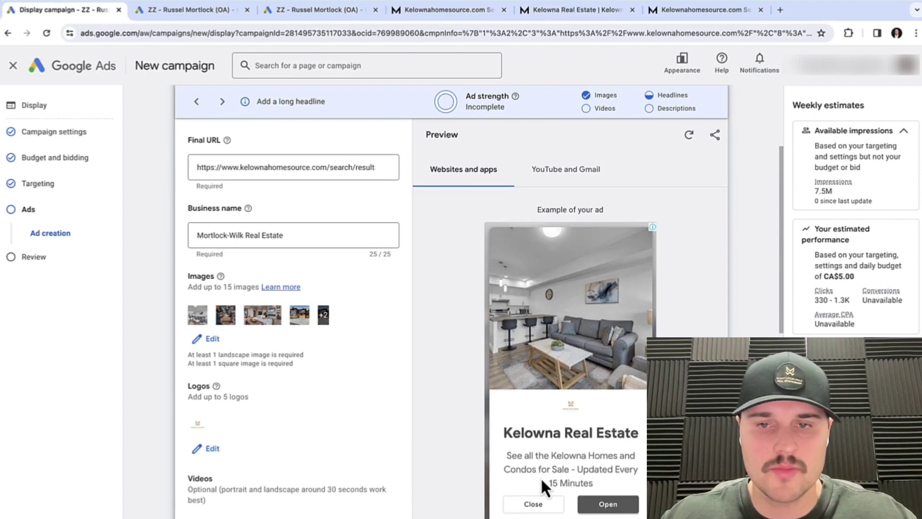
- Set the long headline to "Use the number 1# Real estate Website in Kelowna to find homes"
{"action": "scroll", "coordinate": [445, 471], "scroll_direction": "down", "scroll_amount": 3}
{"action": "scroll", "coordinate": [352, 480], "scroll_direction": "down", "scroll_amount": 3}
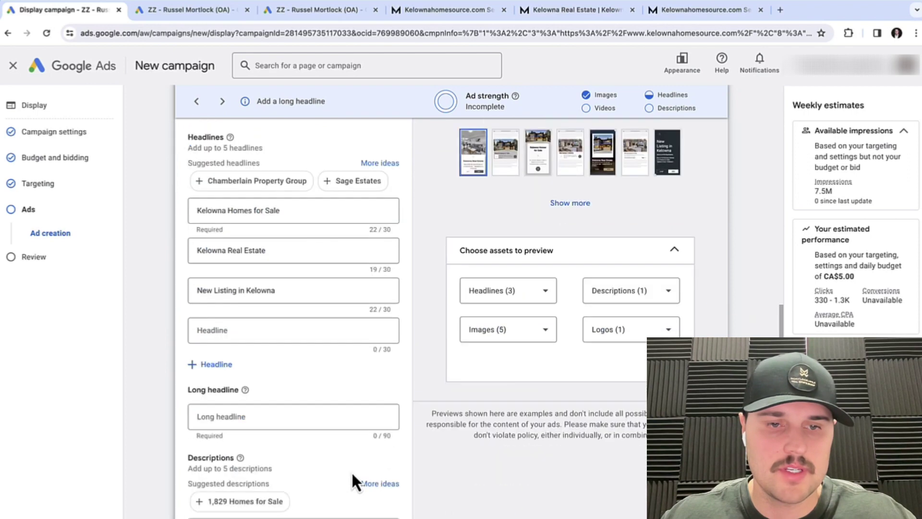
{"action": "scroll", "coordinate": [355, 485], "scroll_direction": "up", "scroll_amount": 3}
{"action": "left_click", "coordinate": [234, 484]}
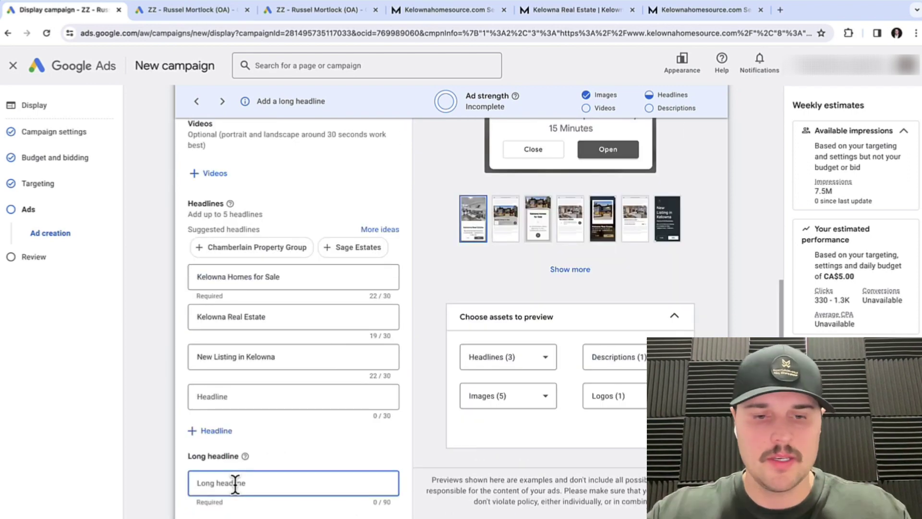
{"action": "type", "text": "Use the number 1# Real estate Website in kelowna to find homes"}
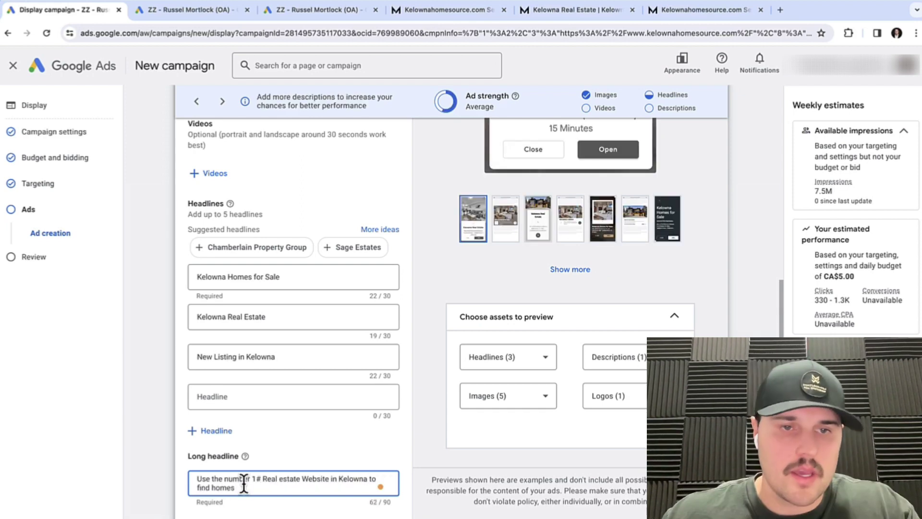
{"action": "left_click", "coordinate": [268, 486]}
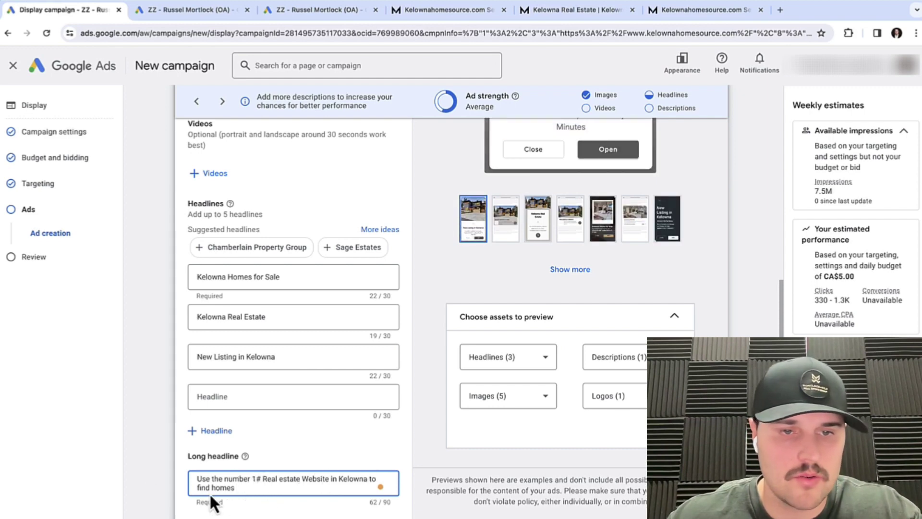
- Add a second description reading "Receive a list of homes for sale directly to your email" to the responsive display ad
{"action": "scroll", "coordinate": [295, 490], "scroll_direction": "down", "scroll_amount": 6}
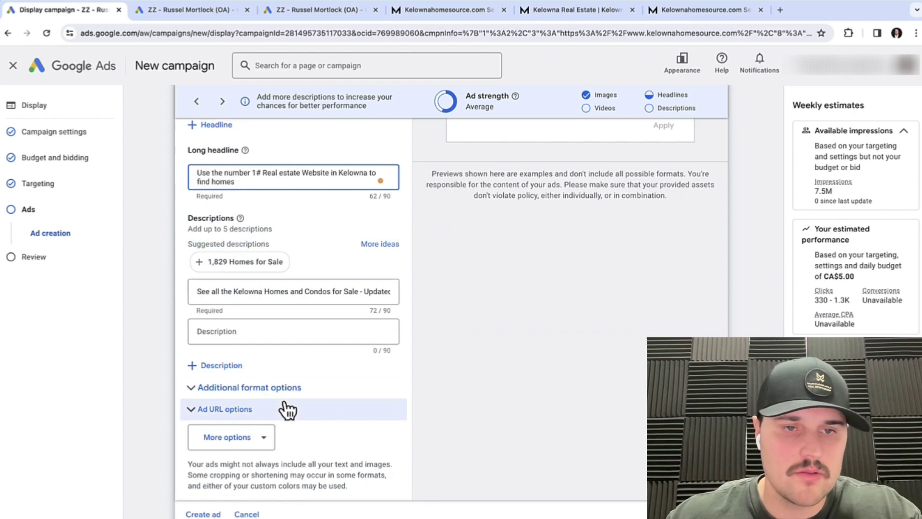
{"action": "left_click", "coordinate": [250, 449]}
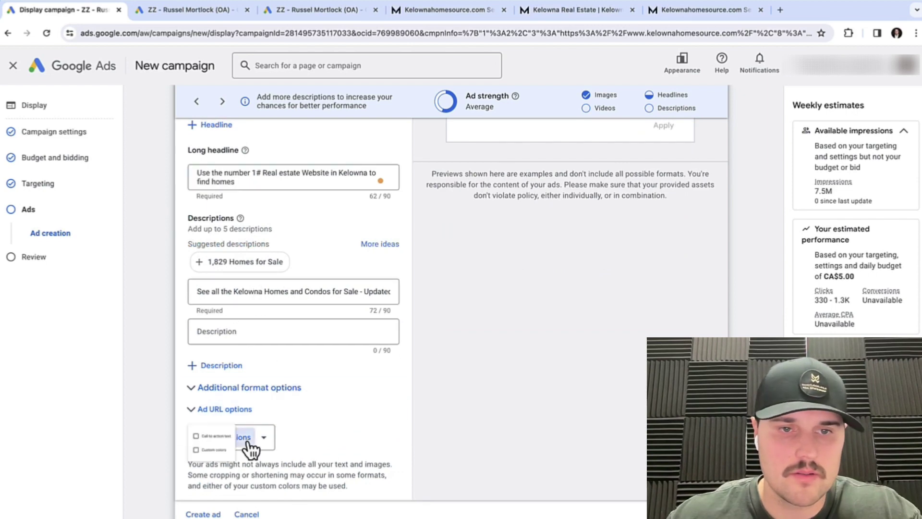
{"action": "left_click", "coordinate": [346, 419]}
{"action": "left_click", "coordinate": [269, 331]}
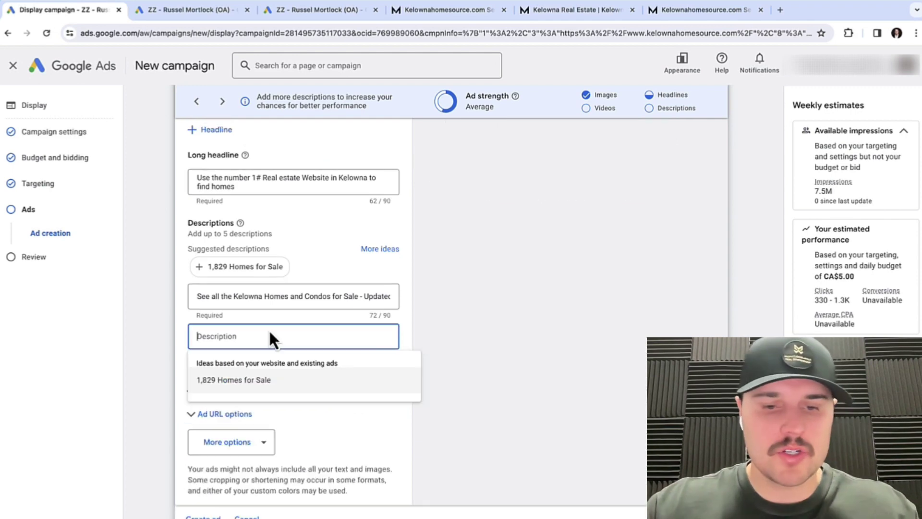
{"action": "type", "text": "Recevie"}
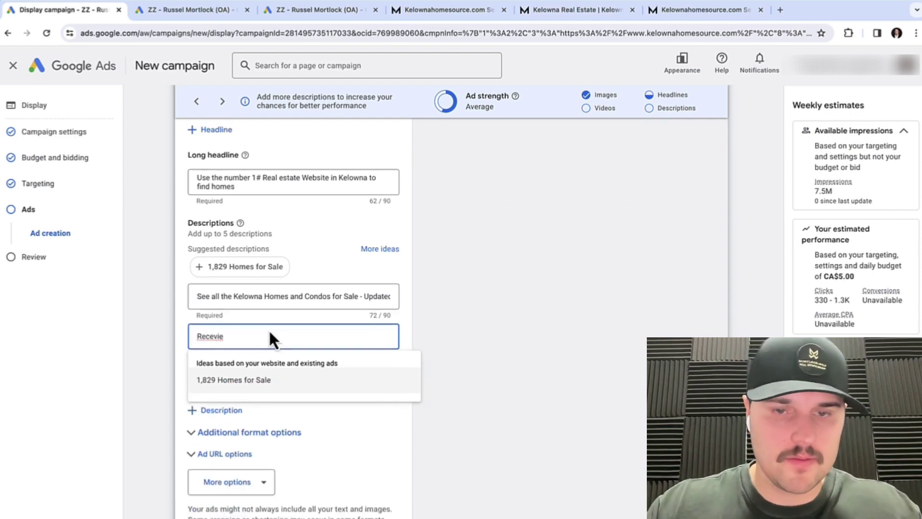
{"action": "key", "text": "BackSpace"}
{"action": "key", "text": "BackSpace"}
{"action": "key", "text": "BackSpace"}
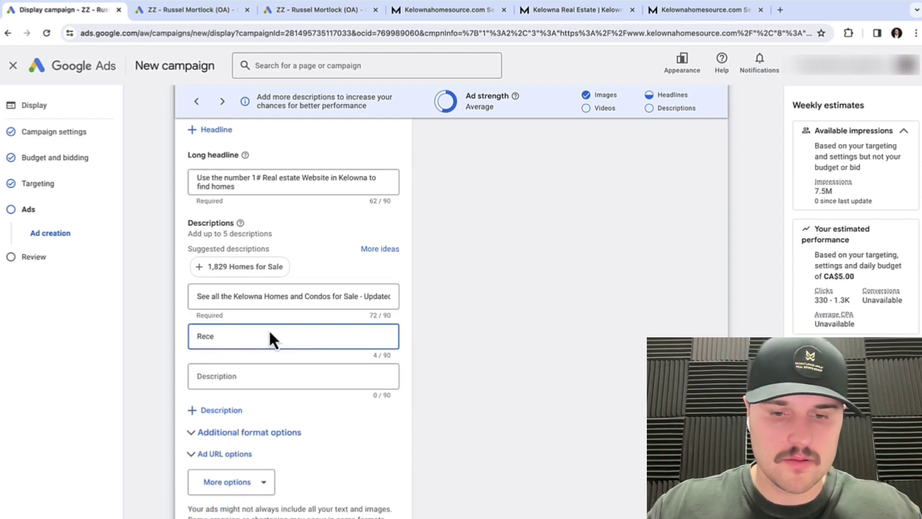
{"action": "type", "text": "ive a f"}
{"action": "type", "text": "ist"}
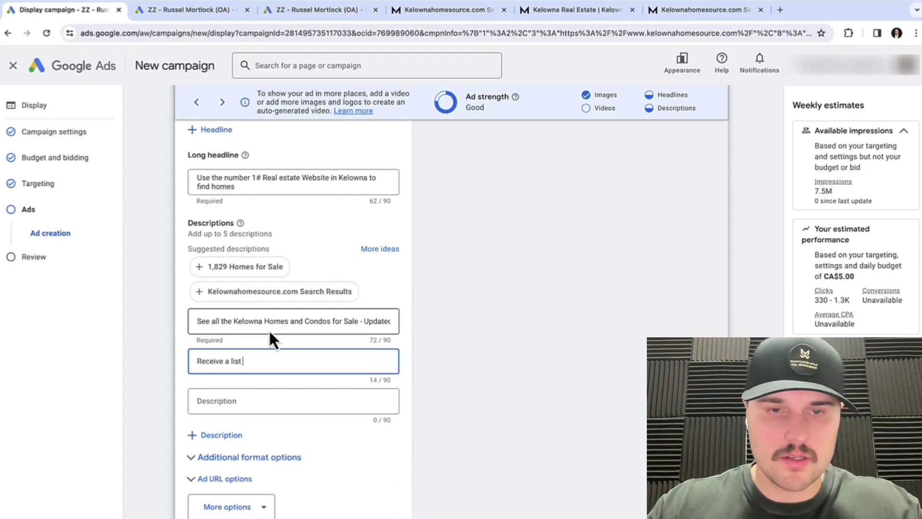
{"action": "type", "text": " of homes for sale dire"}
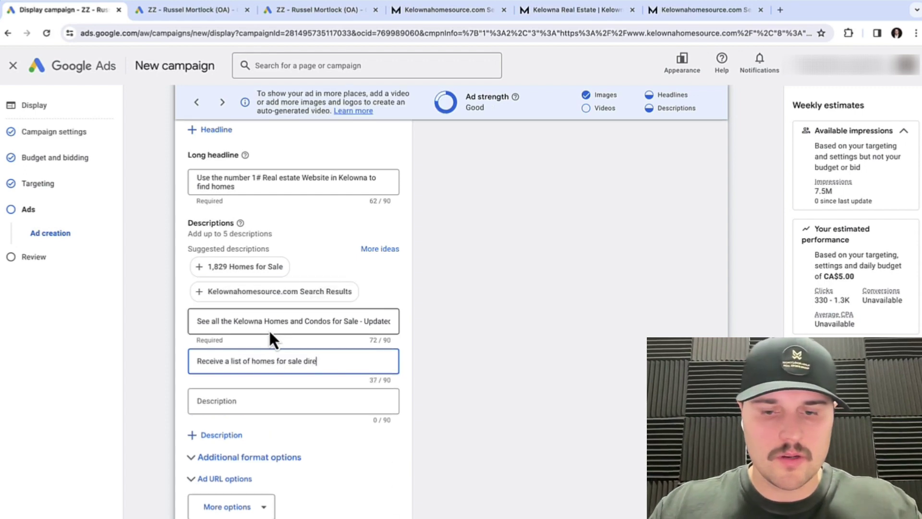
{"action": "type", "text": "ctly to your email"}
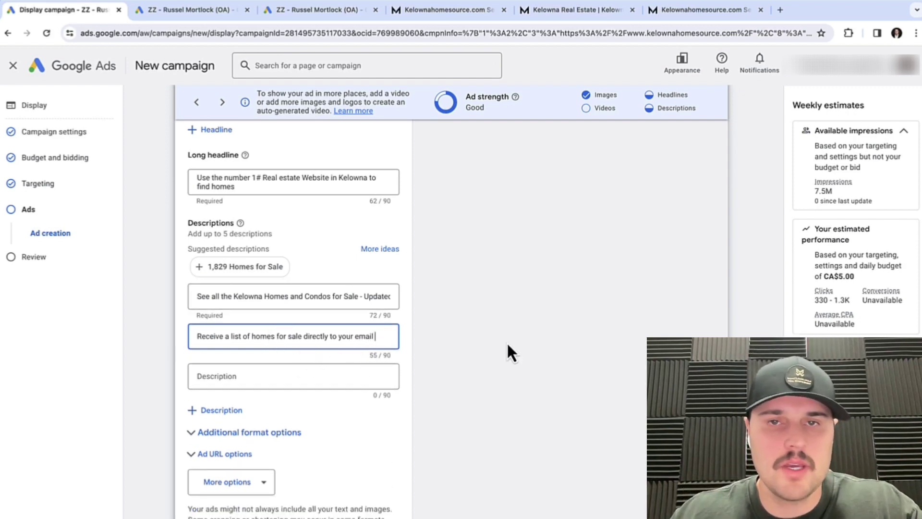
- Check the completed ad's assets and preview, and create the ad to reach the campaign review
{"action": "scroll", "coordinate": [412, 270], "scroll_direction": "up", "scroll_amount": 10}
{"action": "scroll", "coordinate": [537, 286], "scroll_direction": "down", "scroll_amount": 2}
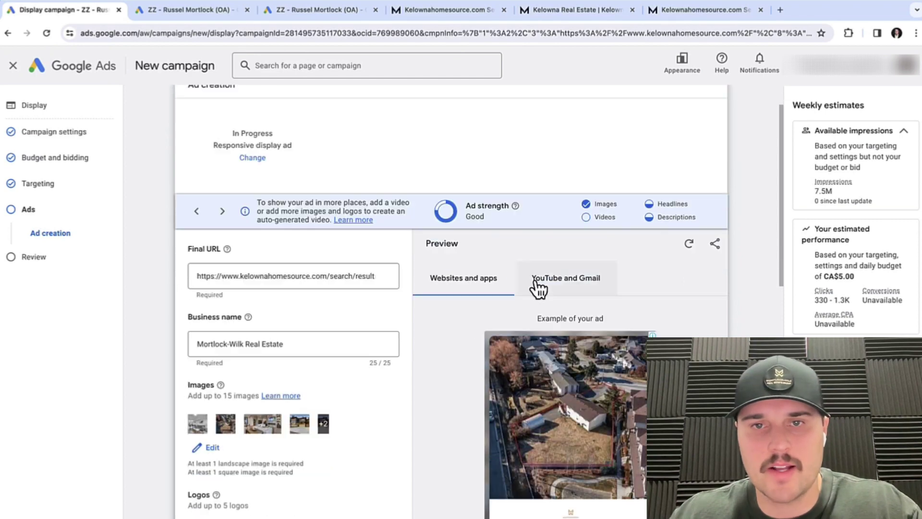
{"action": "scroll", "coordinate": [595, 268], "scroll_direction": "down", "scroll_amount": 2}
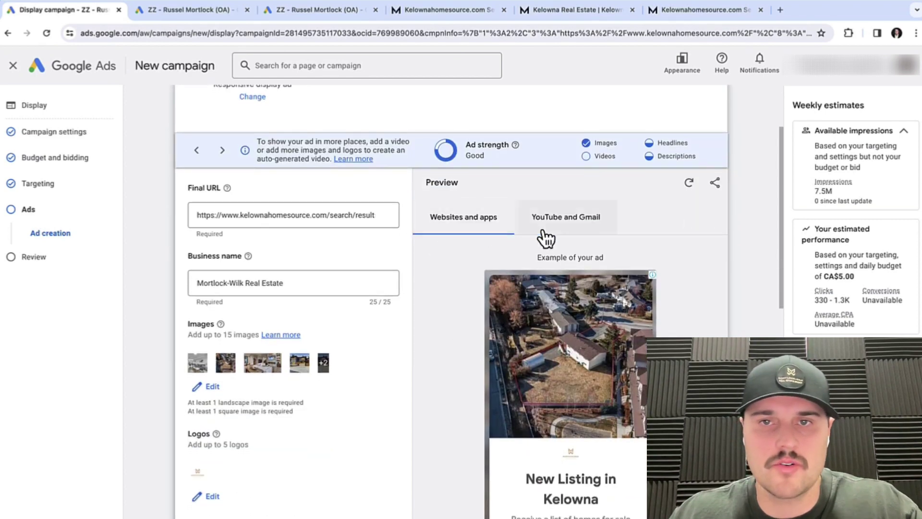
{"action": "scroll", "coordinate": [622, 382], "scroll_direction": "down", "scroll_amount": 10}
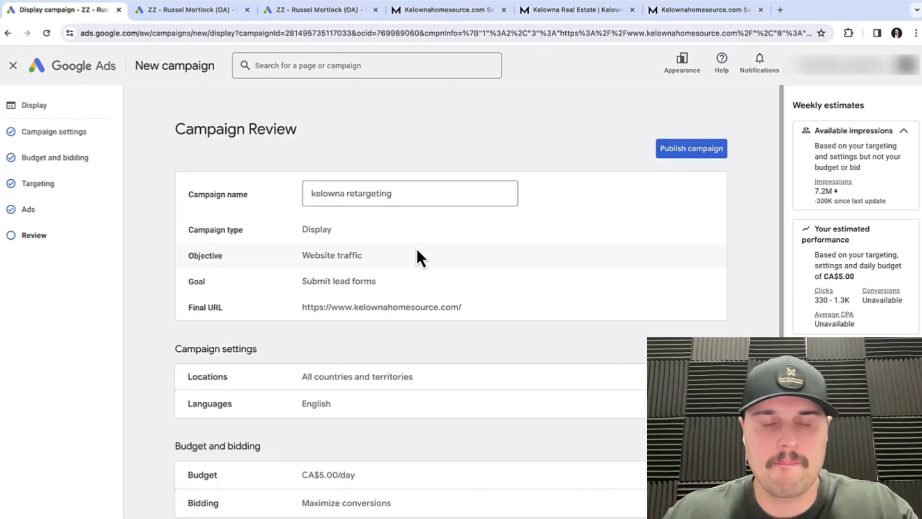
- Review the campaign summary, including the locations, budget, bidding, audience targeting and ad creation entries
{"action": "scroll", "coordinate": [392, 194], "scroll_direction": "down", "scroll_amount": 5}
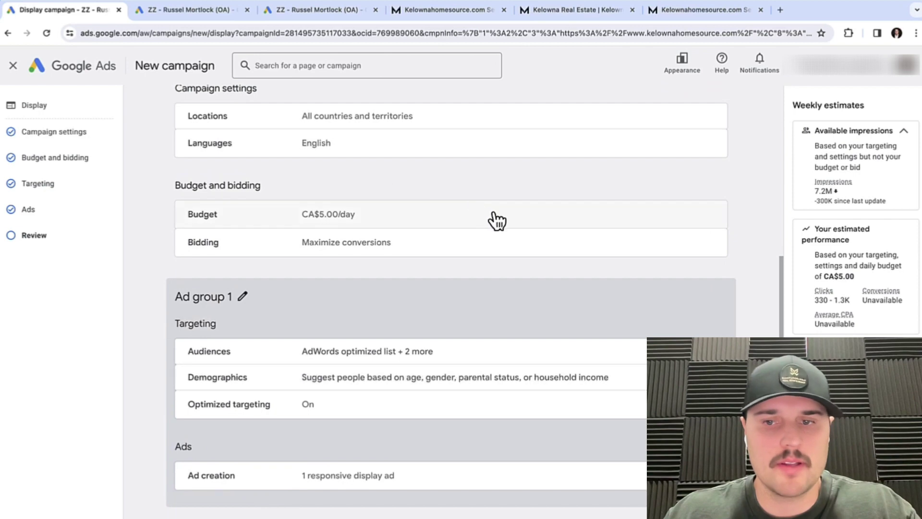
{"action": "scroll", "coordinate": [614, 261], "scroll_direction": "up", "scroll_amount": 5}
{"action": "scroll", "coordinate": [464, 278], "scroll_direction": "down", "scroll_amount": 5}
{"action": "scroll", "coordinate": [473, 267], "scroll_direction": "up", "scroll_amount": 5}
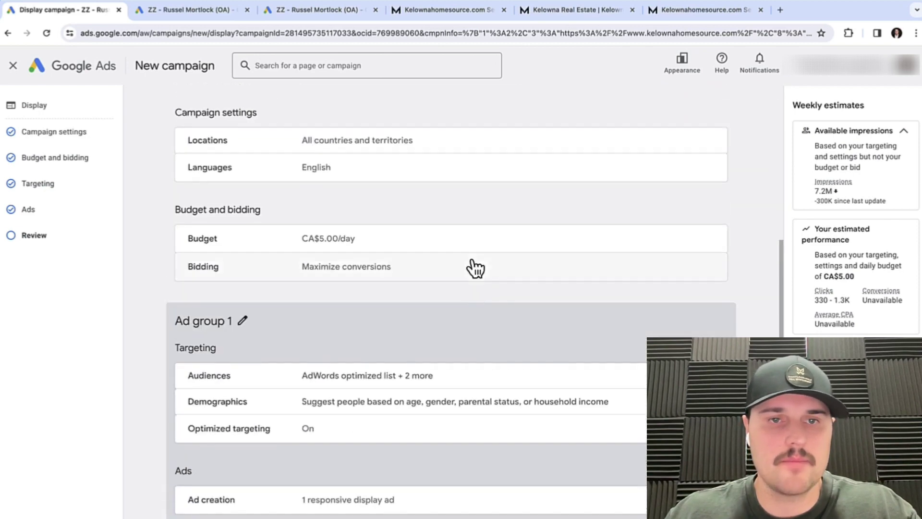
{"action": "scroll", "coordinate": [475, 267], "scroll_direction": "down", "scroll_amount": 5}
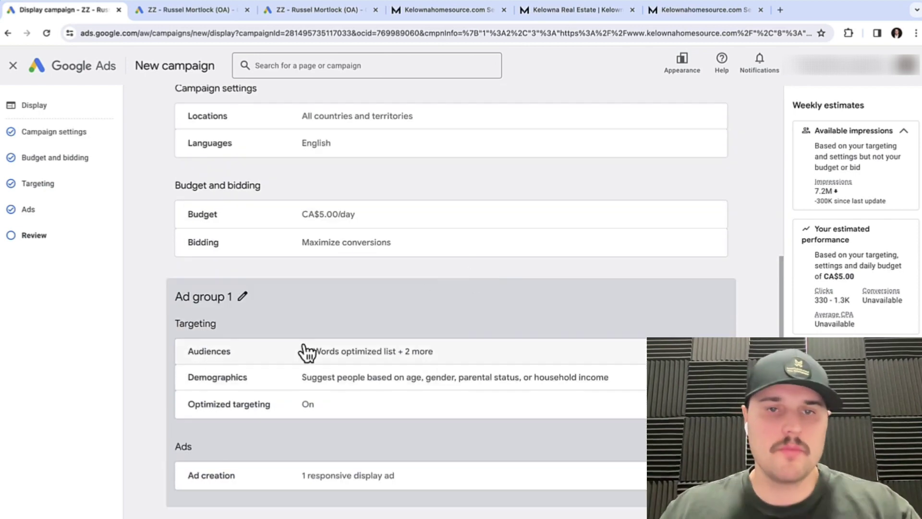
{"action": "scroll", "coordinate": [562, 211], "scroll_direction": "up", "scroll_amount": 5}
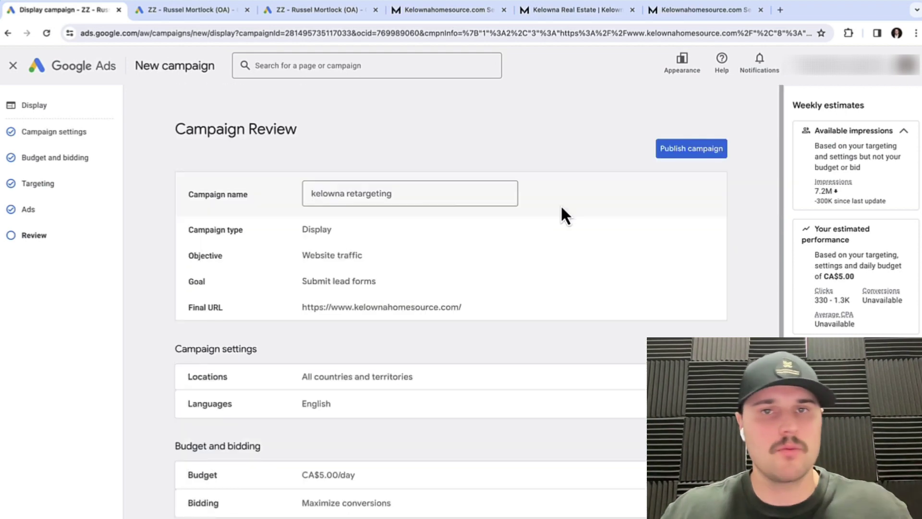